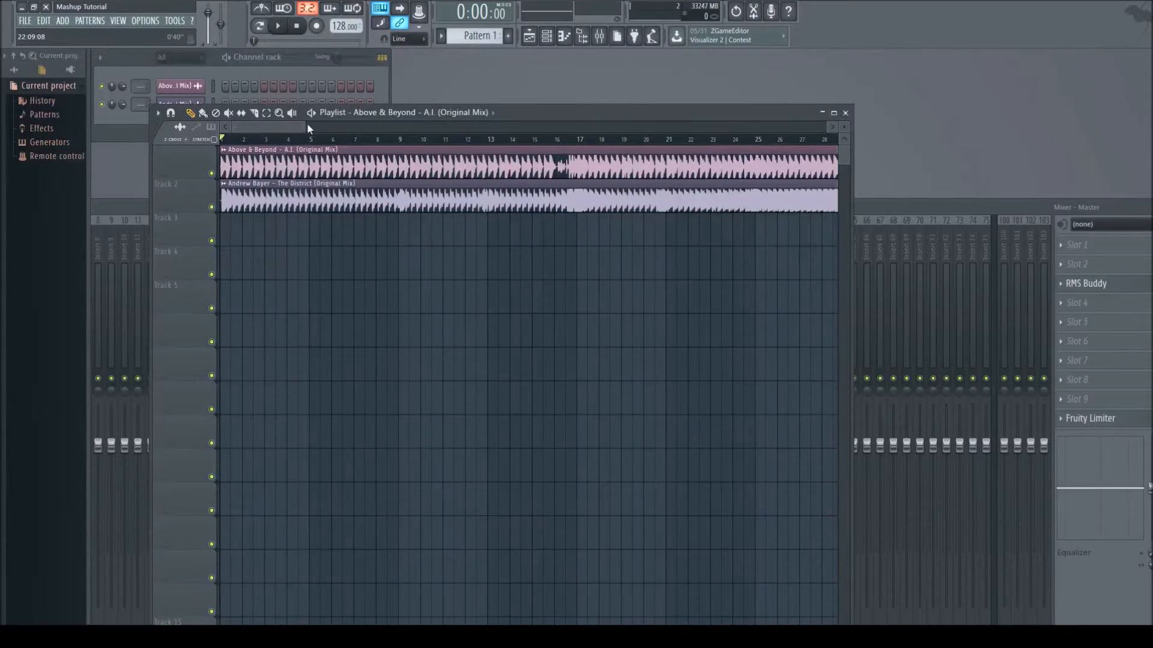
Step: Trim the silence before the first kick of the Above & Beyond - A.I. clip
left_click_drag(302, 126, 253, 131)
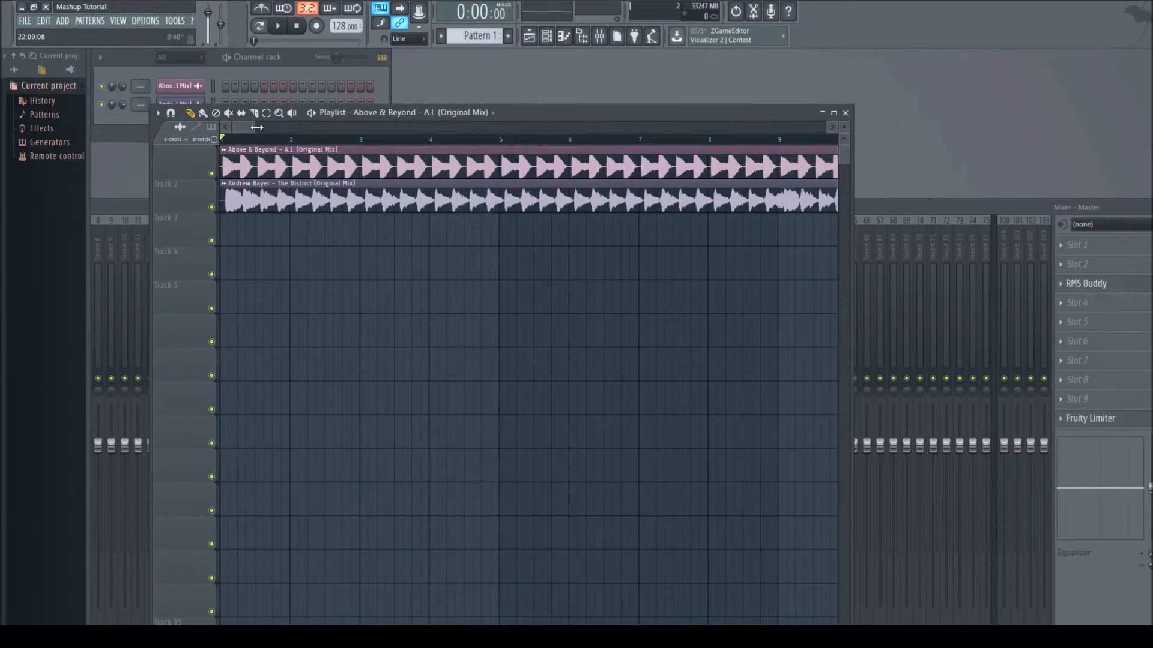
left_click_drag(254, 128, 232, 138)
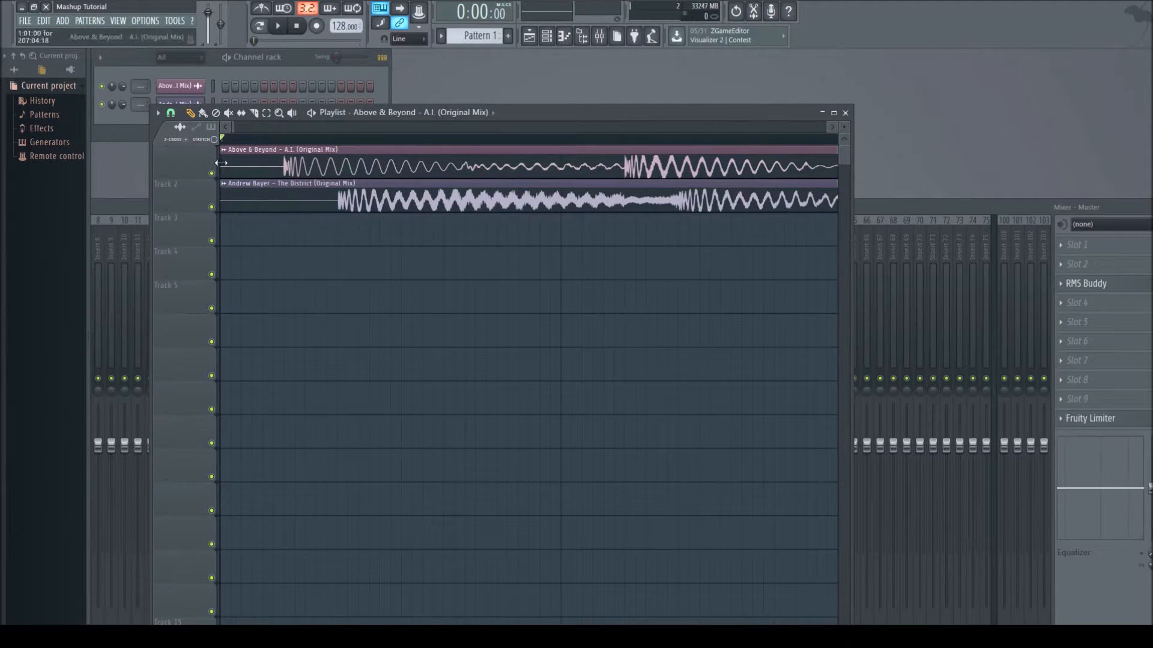
left_click_drag(220, 160, 280, 189)
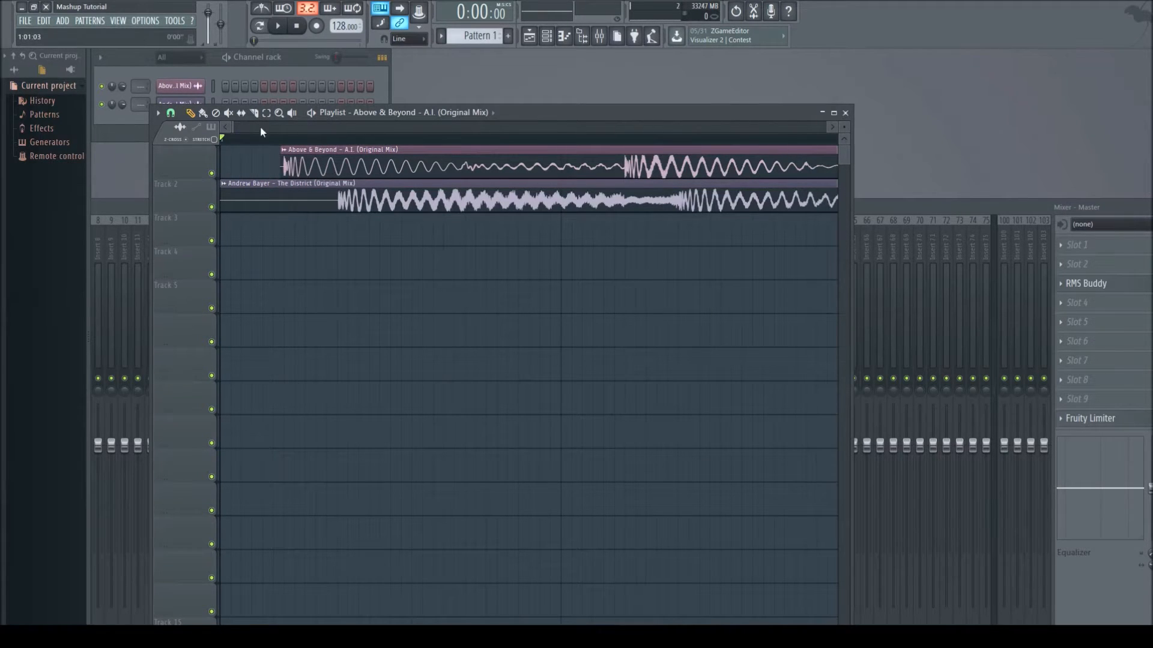
Step: Trim the silent start of The District clip and move both clips to the very beginning of the playlist
left_click_drag(233, 129, 231, 131)
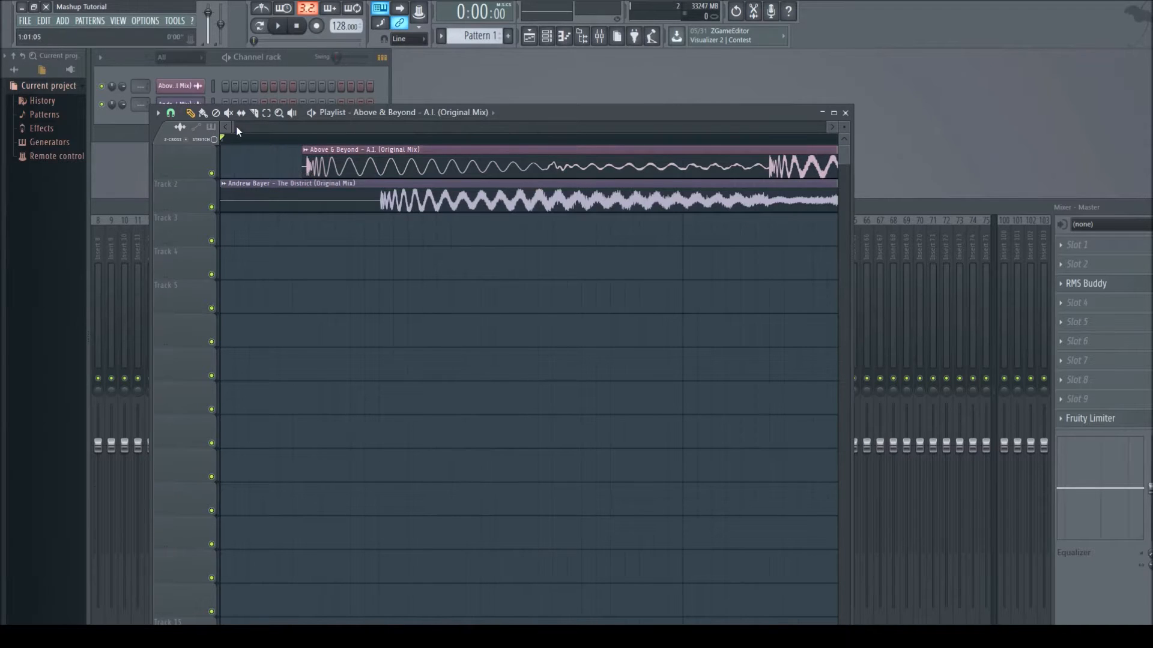
left_click_drag(233, 127, 221, 127)
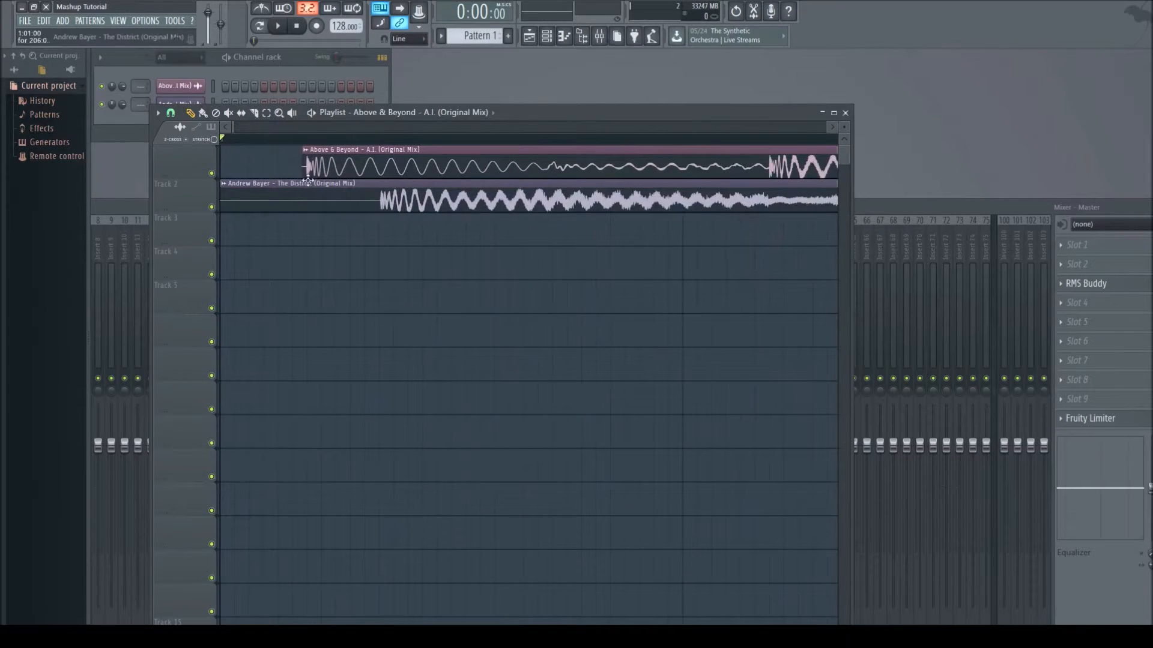
left_click_drag(305, 178, 239, 174)
left_click_drag(245, 174, 223, 173)
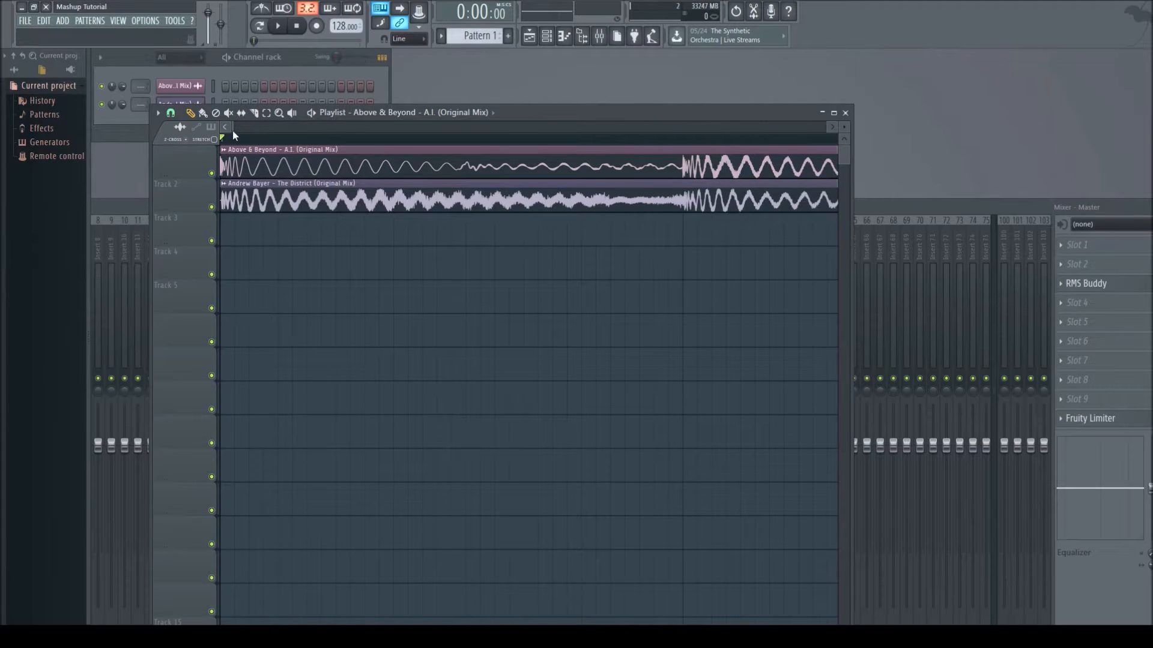
Step: Lower the master volume and play both clips together from the beginning to check their beat alignment
left_click_drag(236, 128, 312, 128)
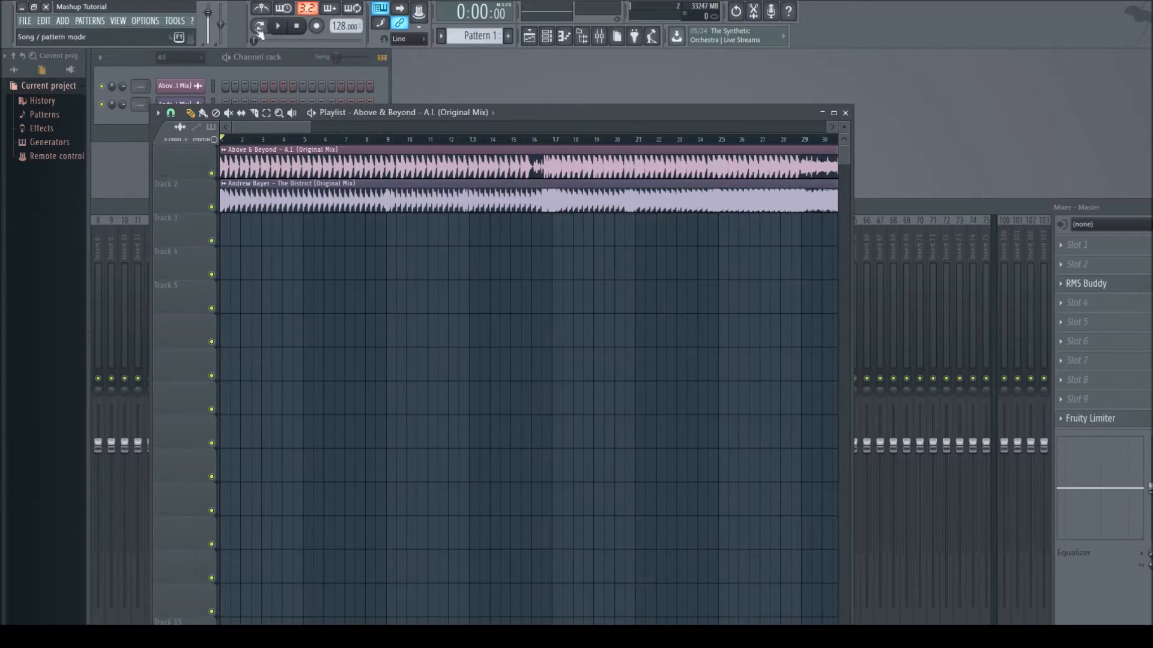
left_click_drag(207, 13, 208, 27)
left_click(280, 27)
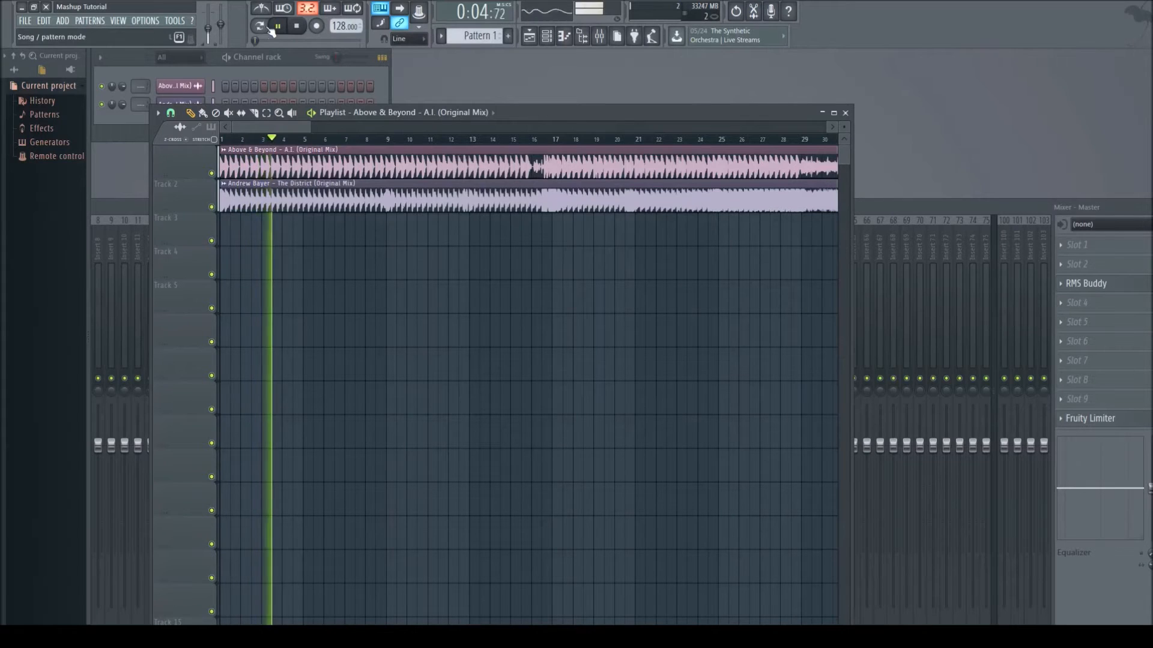
left_click(278, 26)
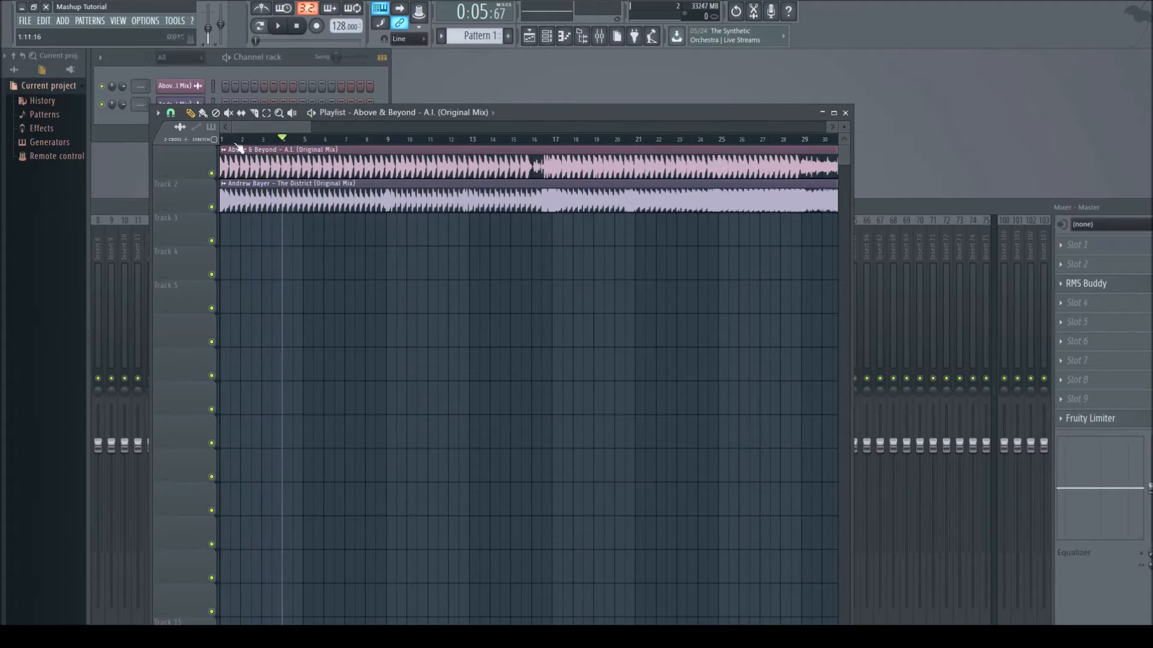
Step: Move the A.I. clip down to track 3 and The District clip up to track 1
left_click_drag(305, 125, 276, 125)
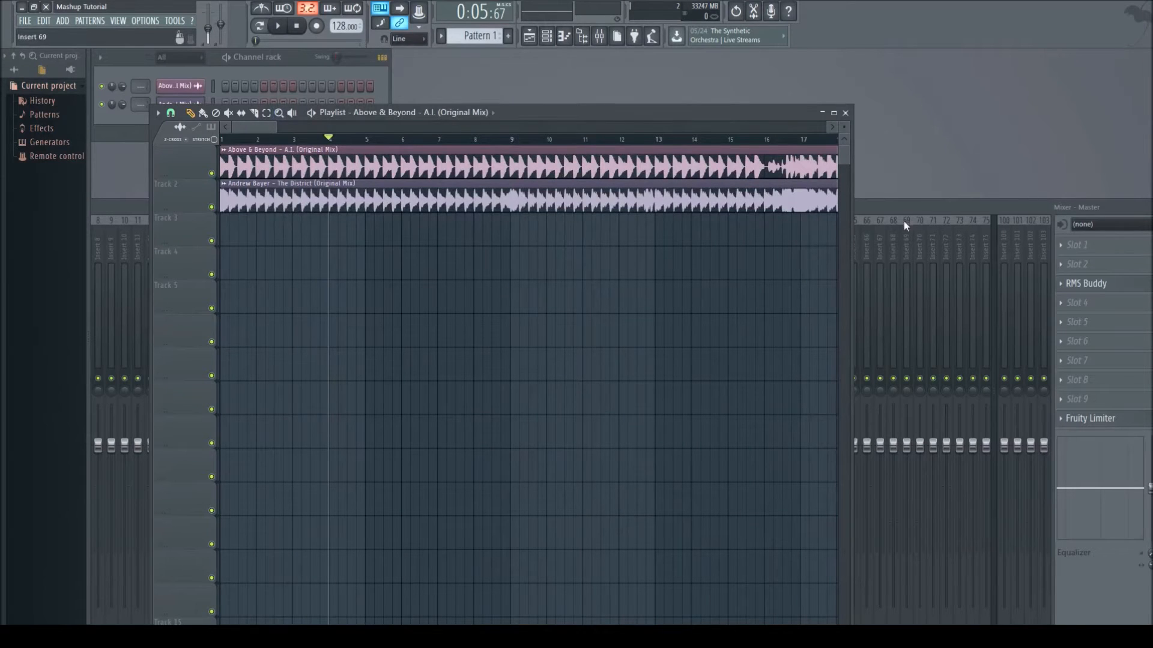
left_click_drag(277, 127, 438, 130)
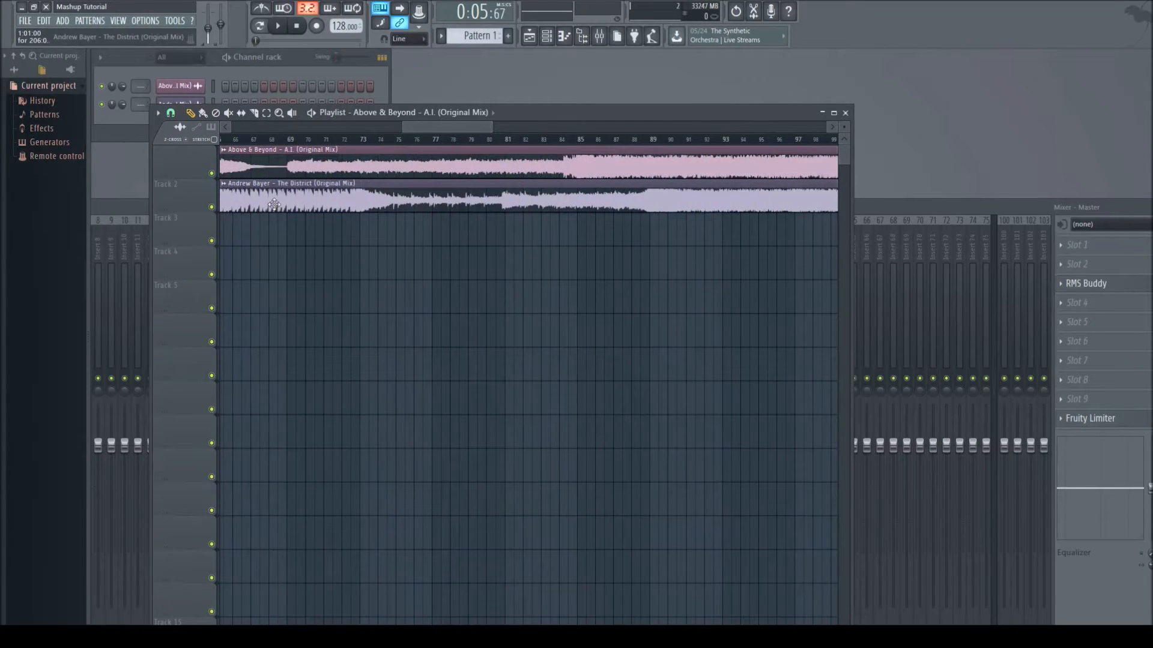
left_click_drag(265, 174, 259, 234)
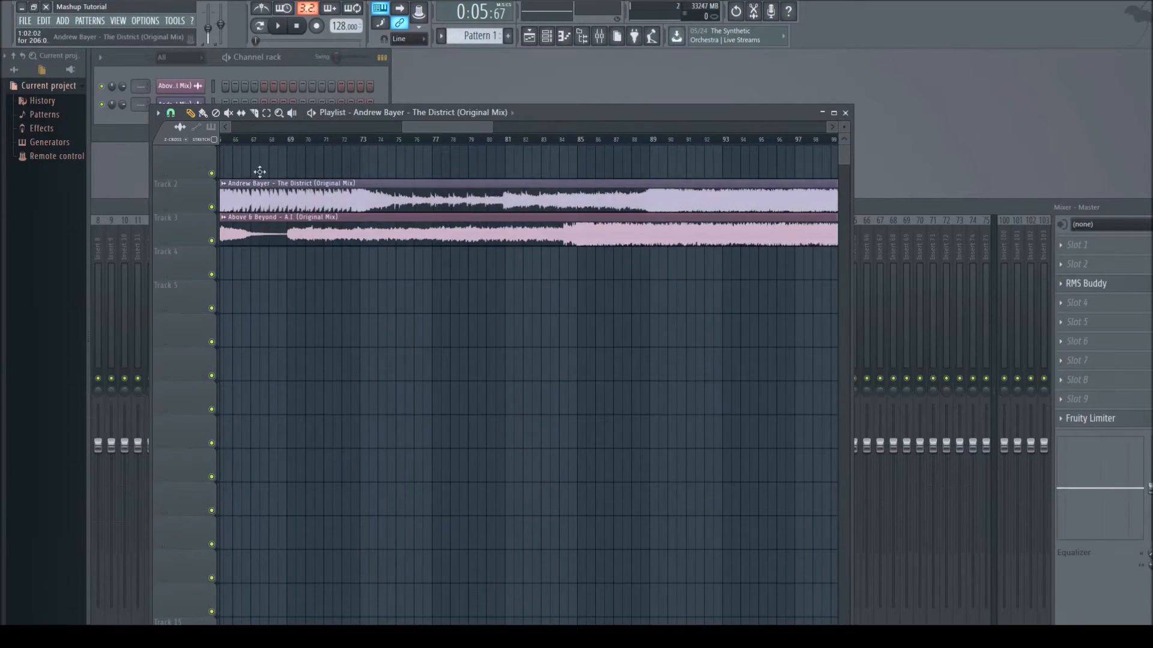
left_click_drag(259, 183, 258, 150)
Step: Set the playlist to the main snap setting and shift the A.I. clip on track 3 to start at bar 8
mouse_move(419, 130)
left_mouse_down()
mouse_move(137, 136)
mouse_move(431, 113)
mouse_move(414, 111)
left_mouse_up()
left_click_drag(389, 224, 326, 237)
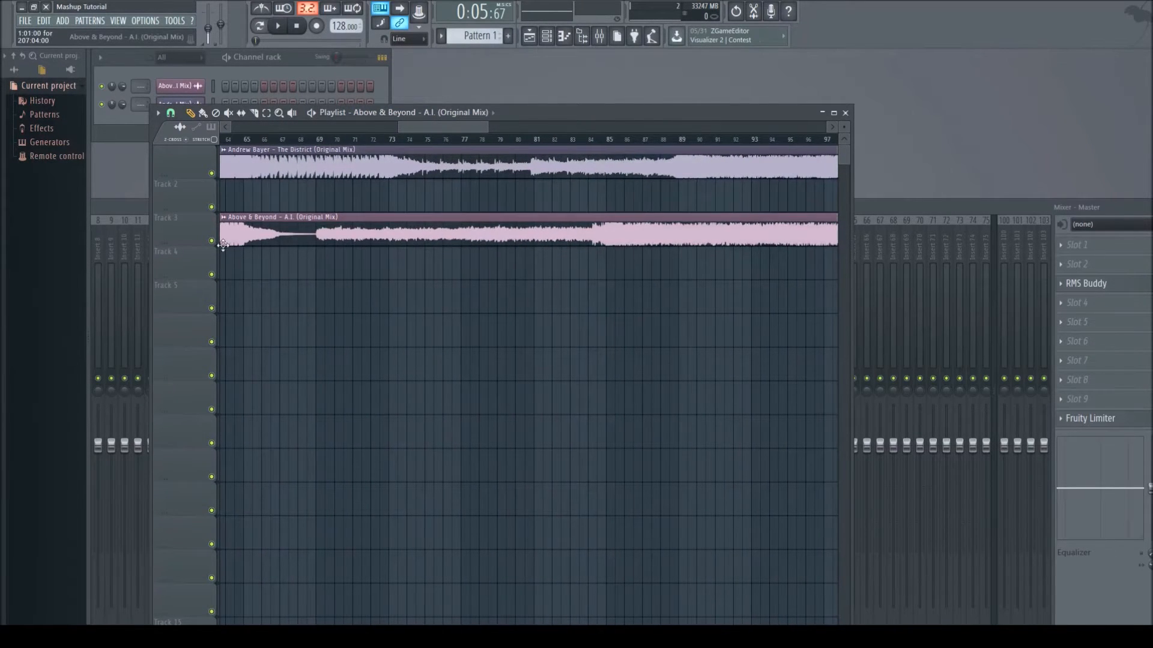
left_click(383, 174)
left_click(343, 225)
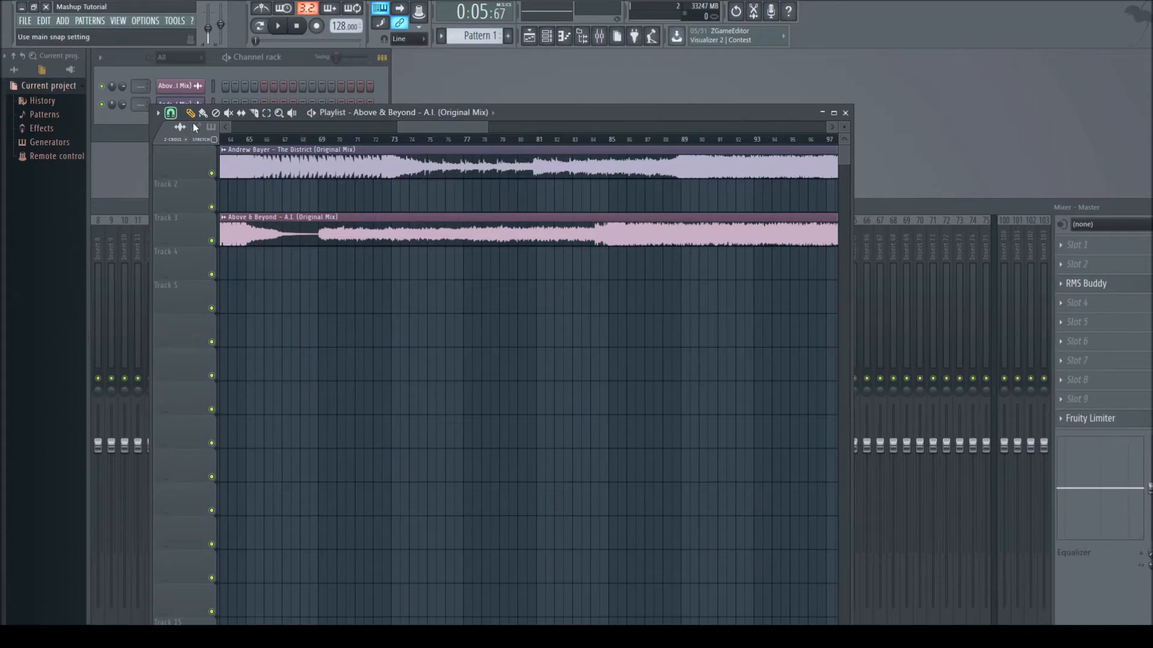
left_click_drag(441, 129, 285, 130)
left_click_drag(351, 226, 304, 229)
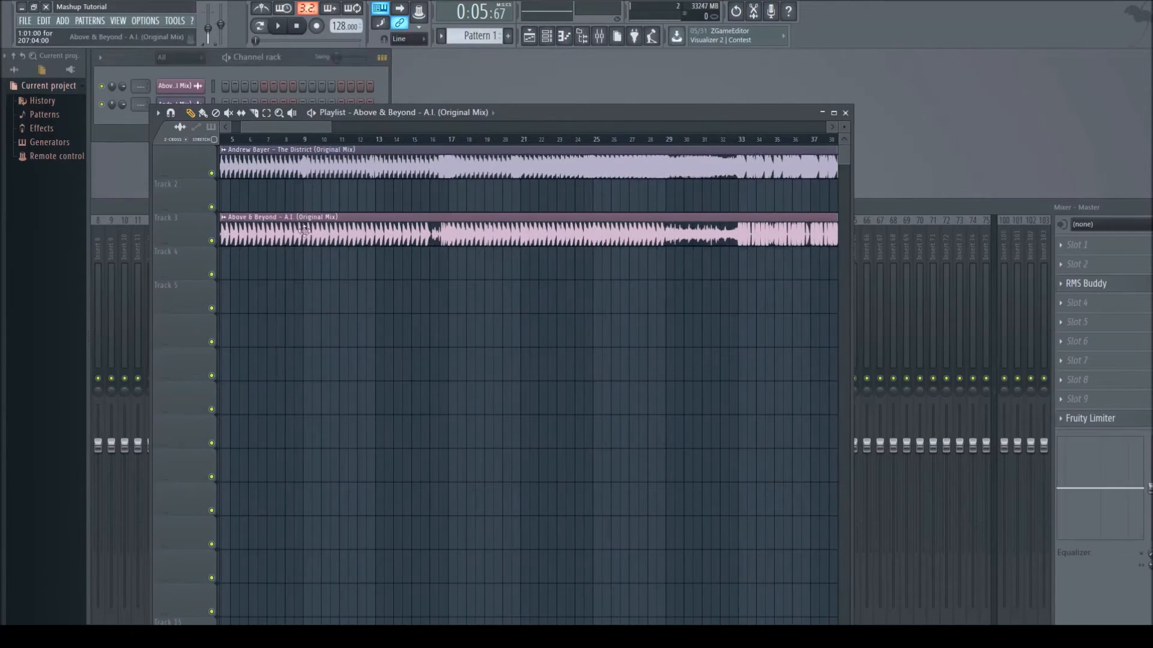
left_click_drag(288, 127, 446, 126)
left_click_drag(392, 229, 518, 229)
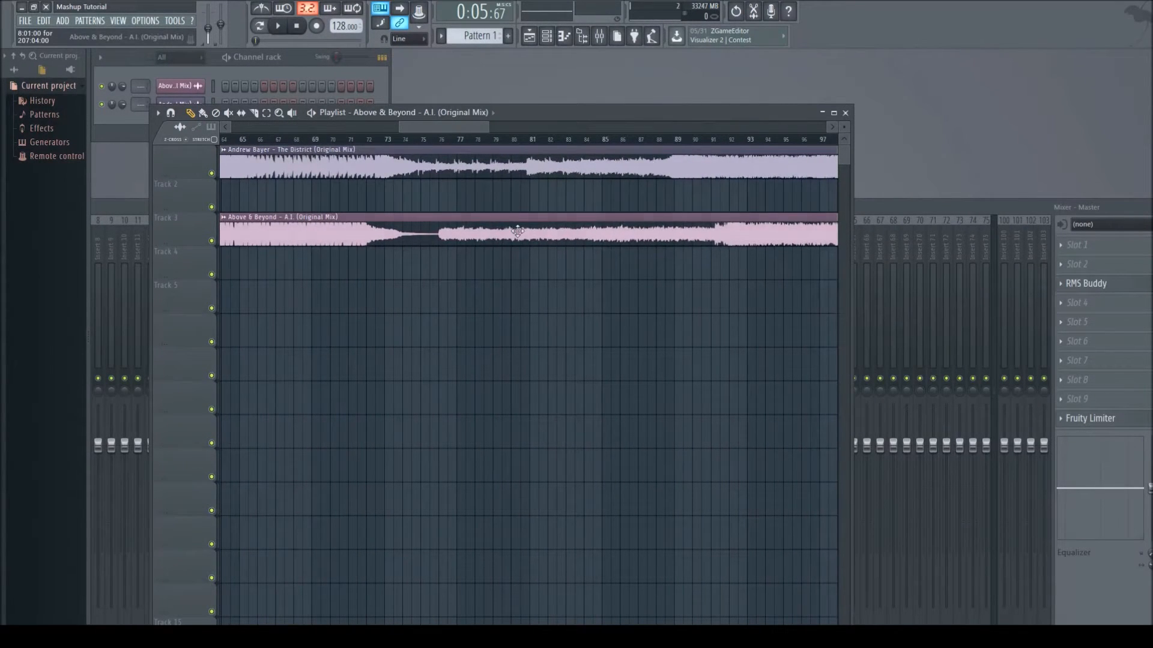
Step: Mute track 3 and play The District clip alone from just before bar 73
left_click(399, 159)
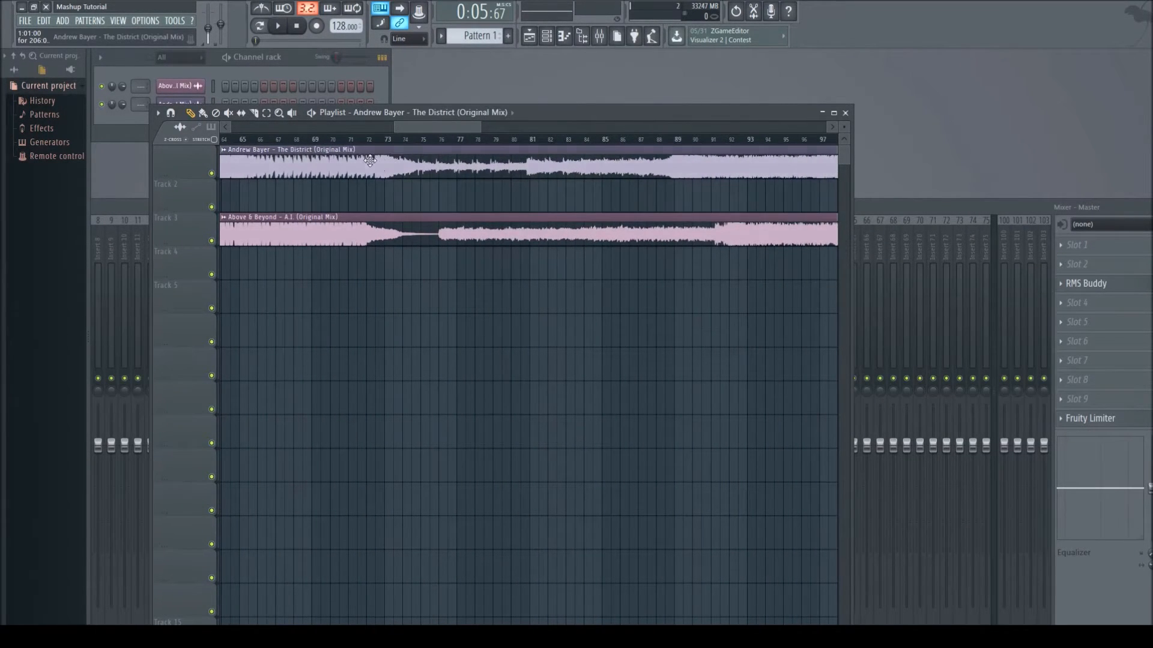
left_click(211, 240)
left_click(373, 140)
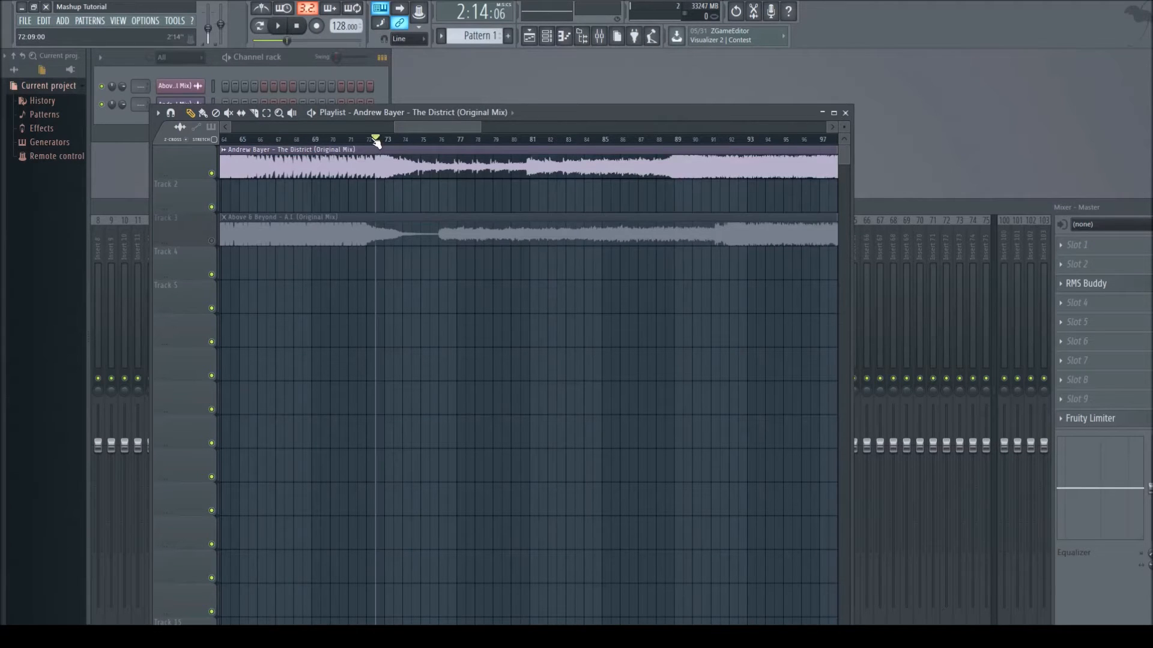
left_click(277, 28)
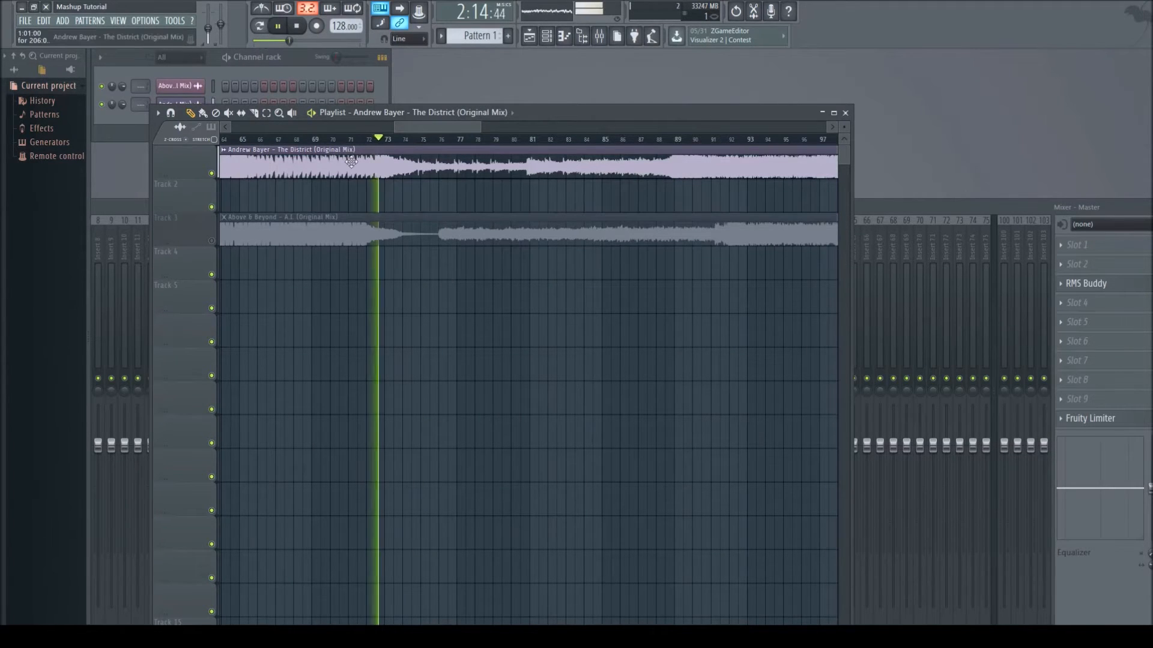
Step: Move The District clip to track 2, stop playback, and shift the A.I. clip to start at bar 9
left_click_drag(387, 161, 388, 191)
left_click_drag(478, 130, 445, 130)
left_click(278, 29)
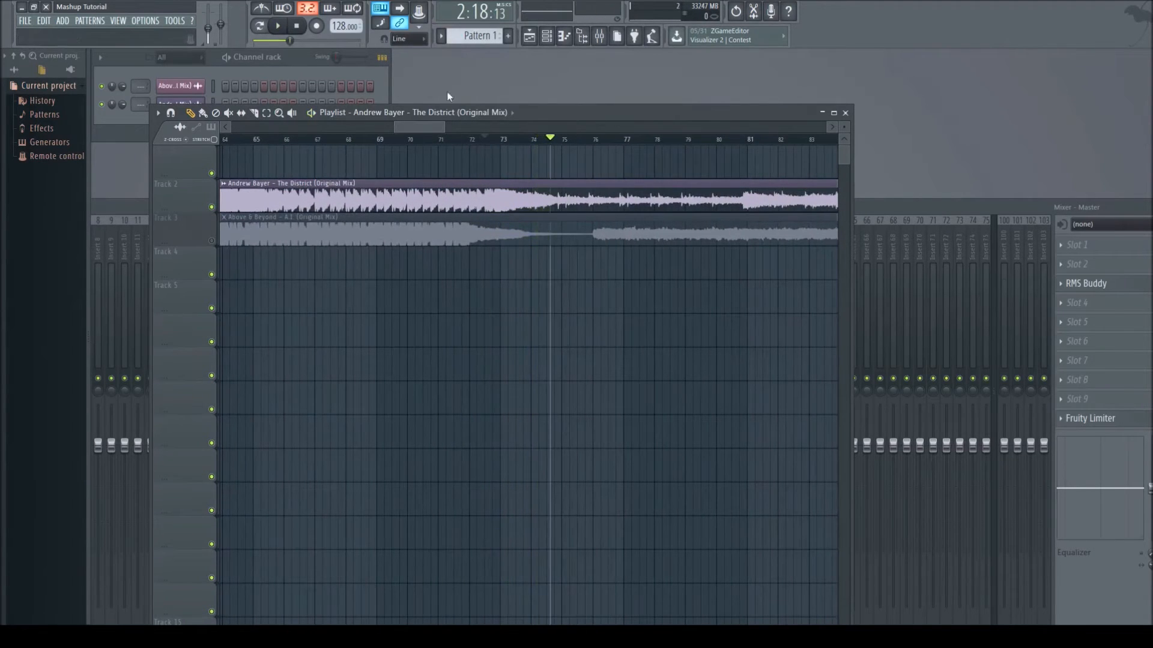
mouse_move(449, 234)
left_mouse_down()
mouse_move(436, 238)
mouse_move(458, 239)
left_mouse_up()
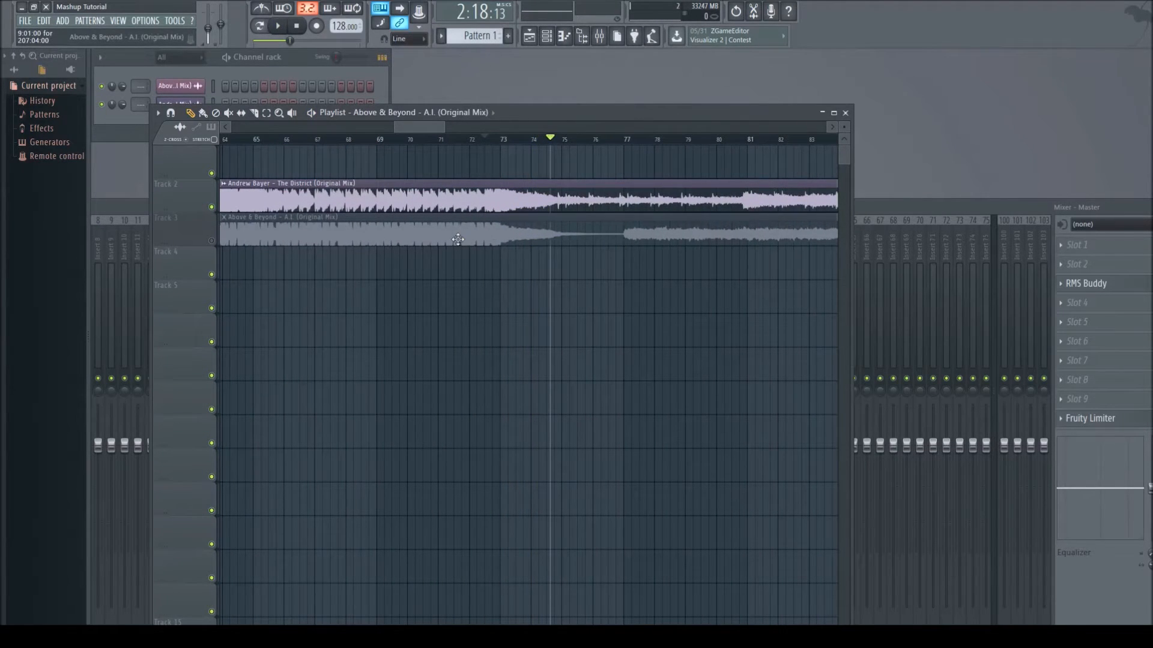
left_click_drag(412, 128, 419, 129)
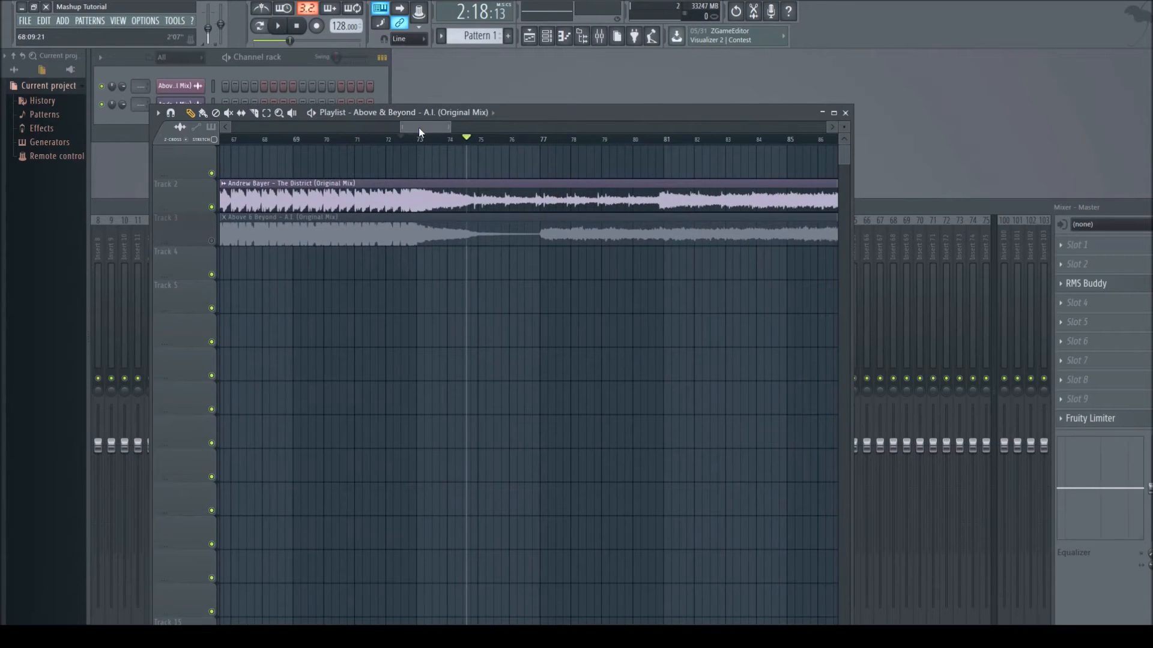
Step: Mute track 2, unmute track 3, and listen to the A.I. clip alone from just before bar 73
left_click(212, 208)
left_click(212, 241)
left_click(407, 144)
left_click(278, 26)
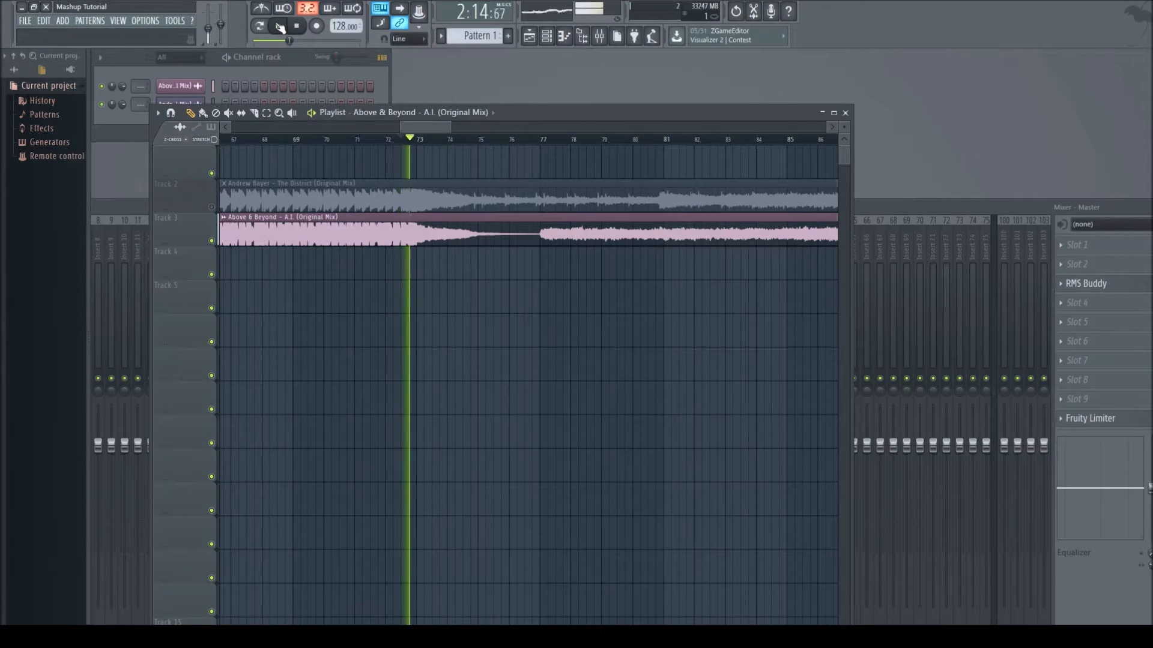
left_click(279, 26)
Step: Slice both The District and A.I. clips at bar 73
left_click(254, 112)
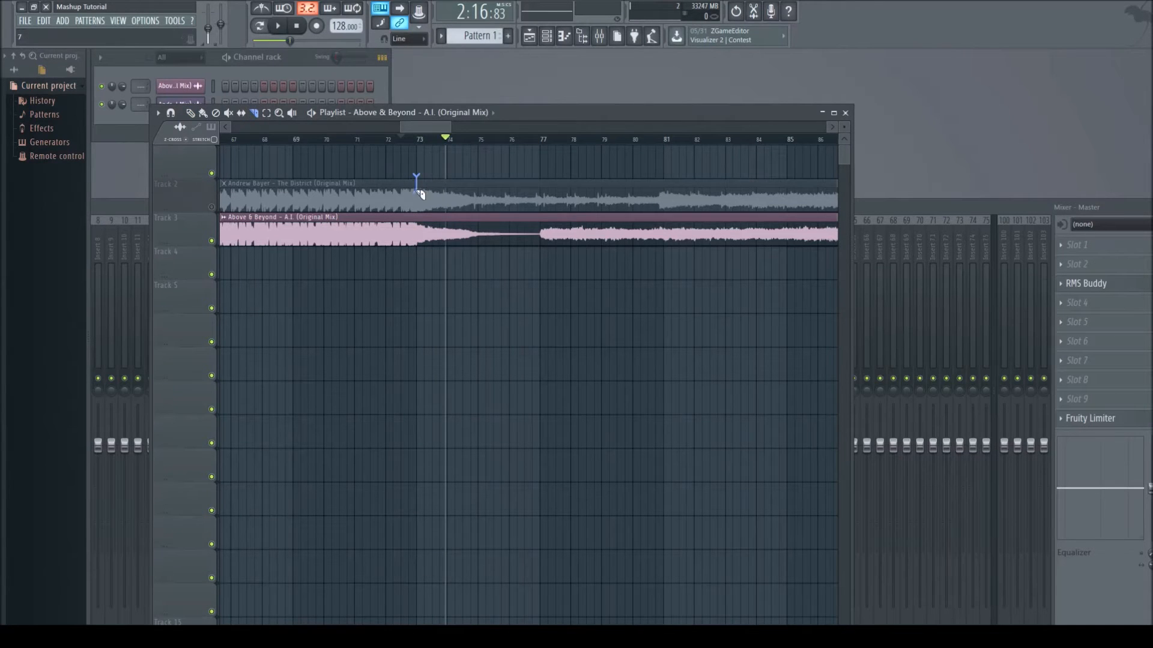
left_click(420, 209)
mouse_move(431, 128)
left_mouse_down()
mouse_move(445, 124)
mouse_move(434, 131)
left_mouse_up()
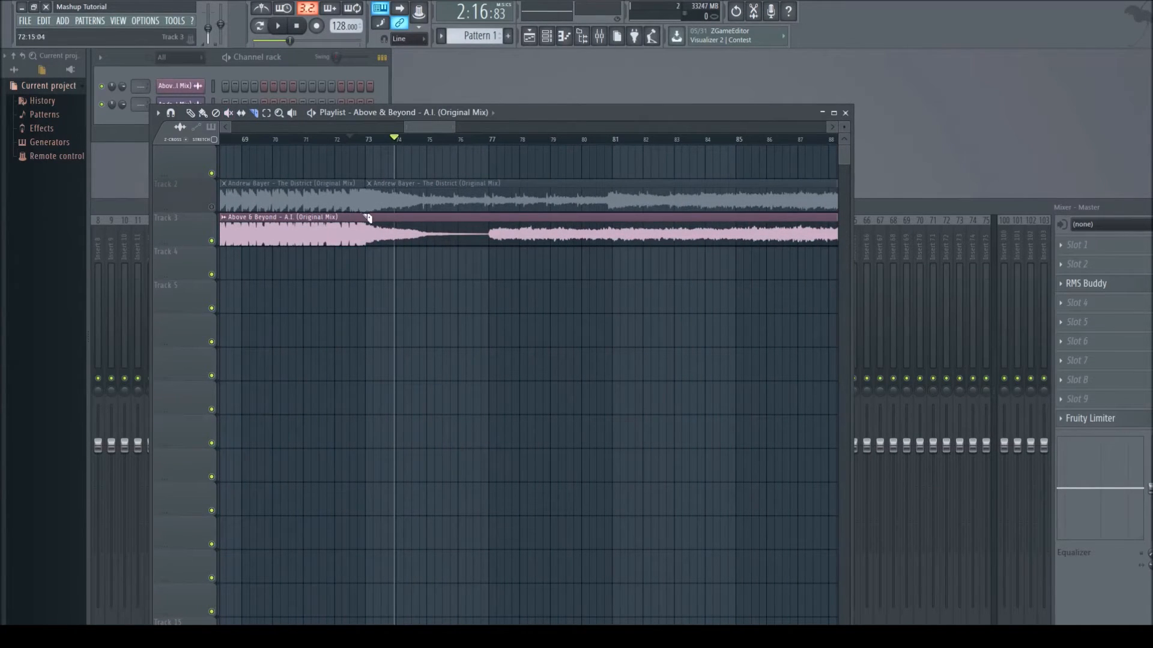
left_click_drag(370, 238, 370, 259)
Step: Unmute track 2, leaving only The District audible before bar 73 and only A.I. audible after it by muting the other slices
left_click(228, 112)
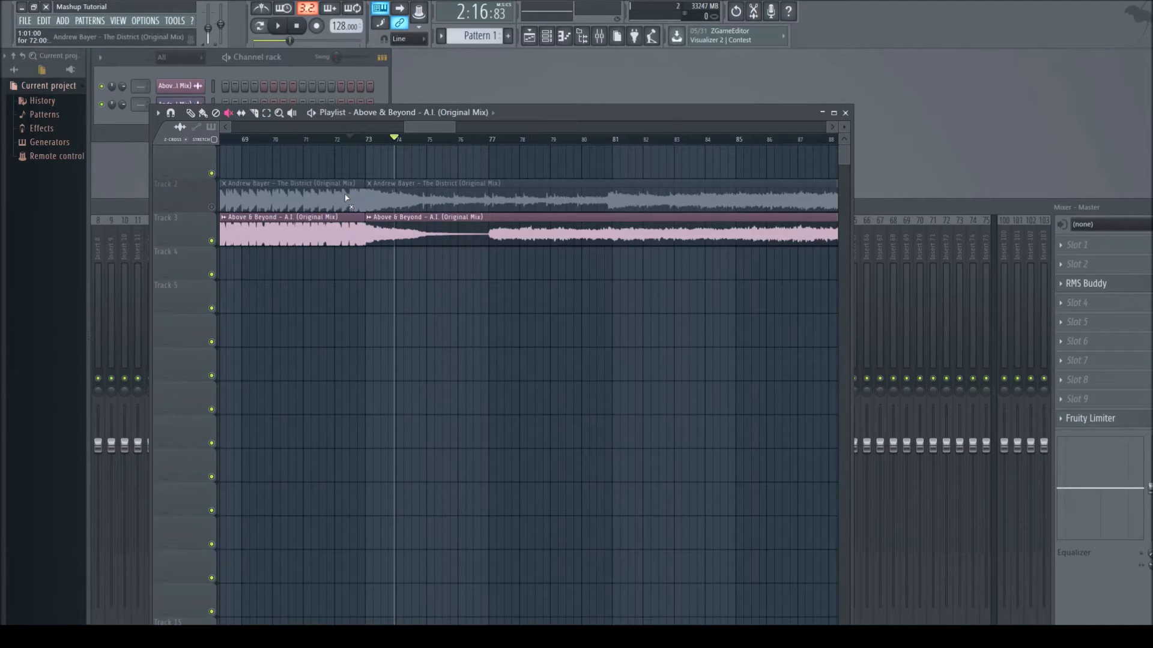
left_click(212, 207)
left_click(372, 195)
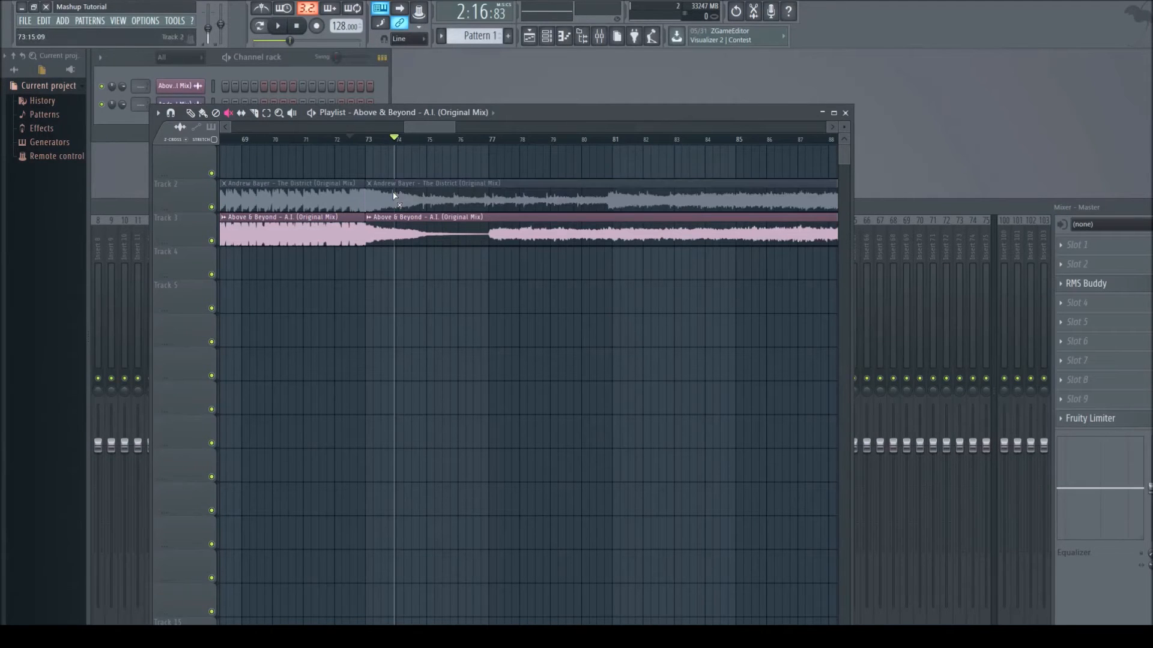
left_click(330, 197)
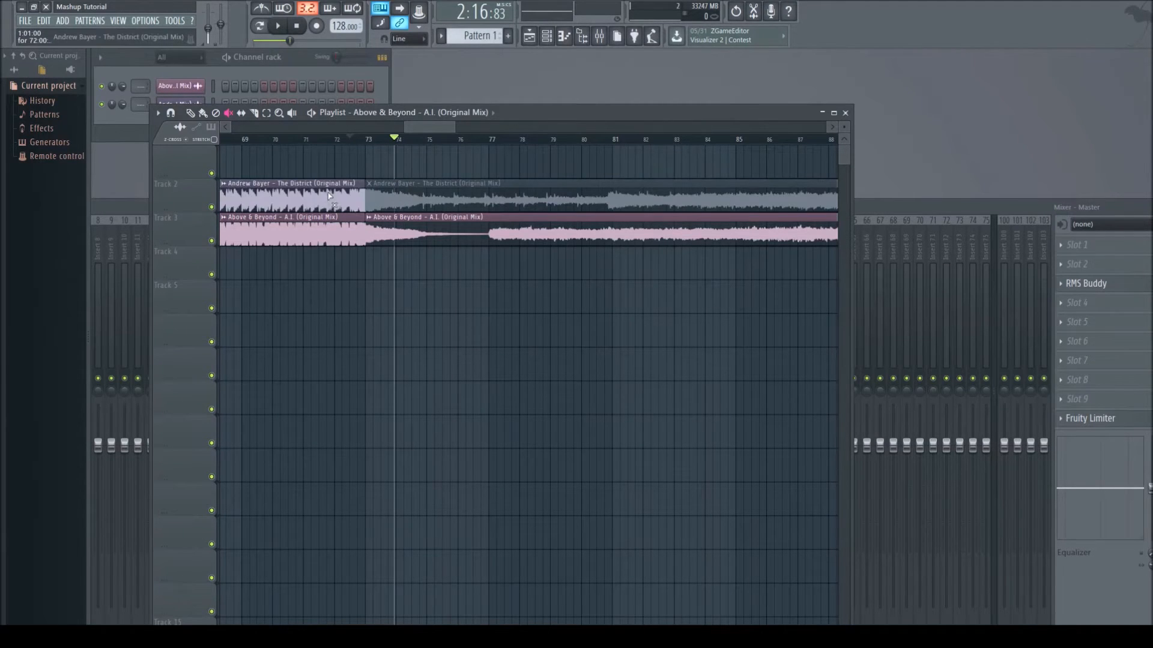
left_click(330, 234)
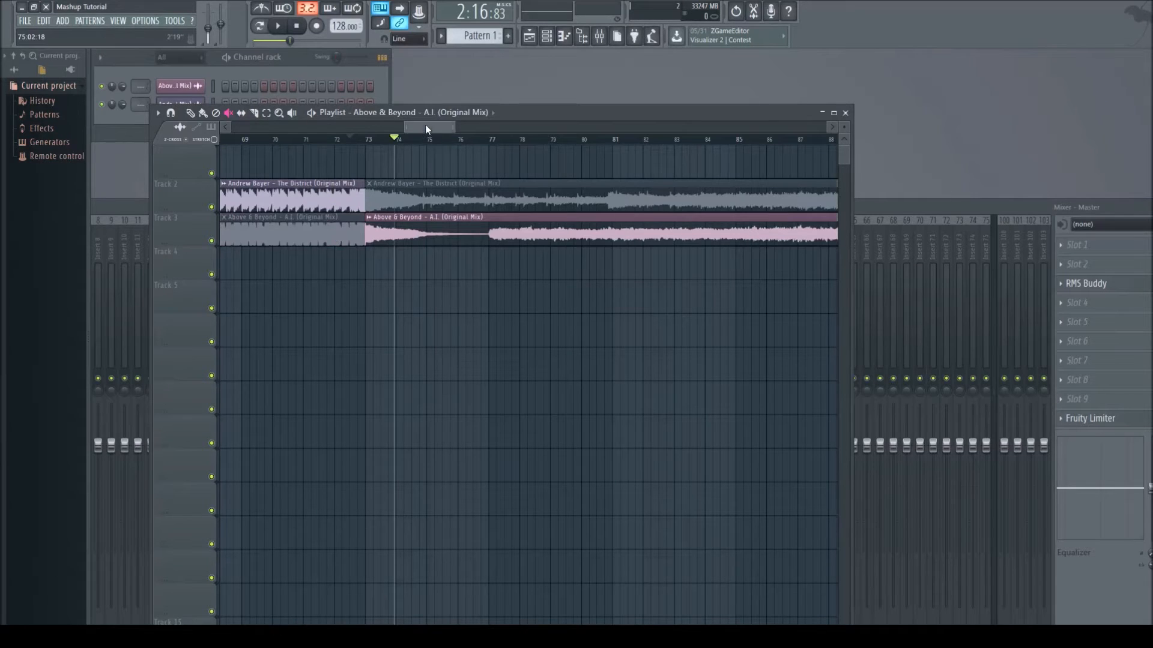
Step: Play the transition between the two songs from about bar 69 through bar 77
left_click_drag(425, 125, 410, 124)
left_click(424, 140)
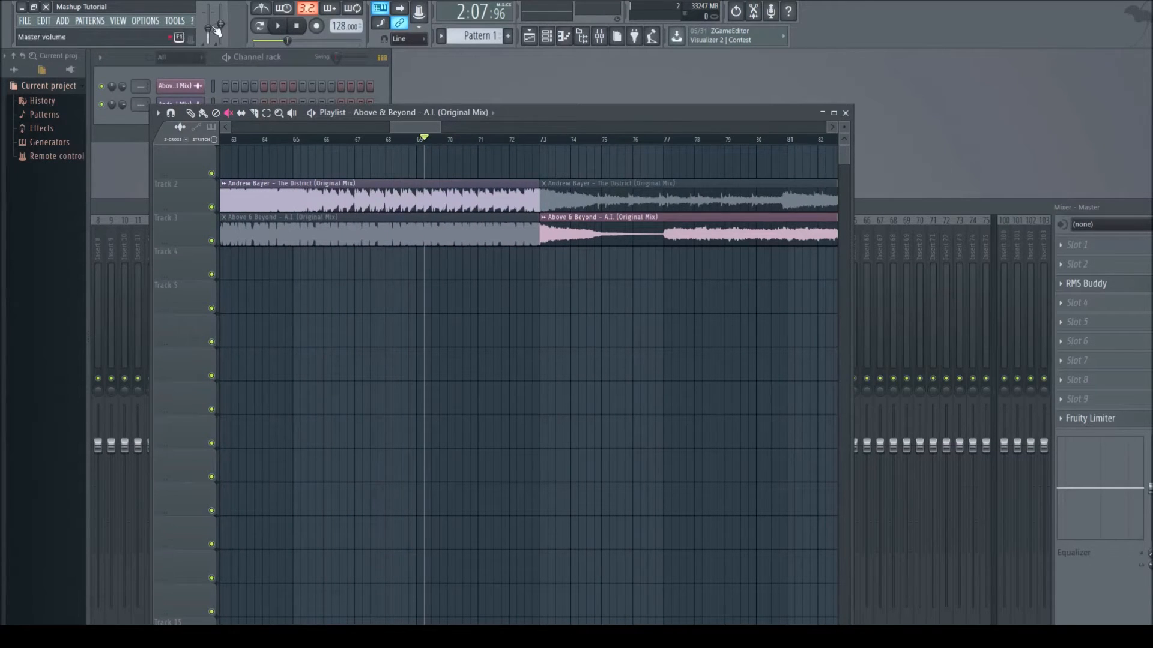
left_click_drag(427, 128, 447, 129)
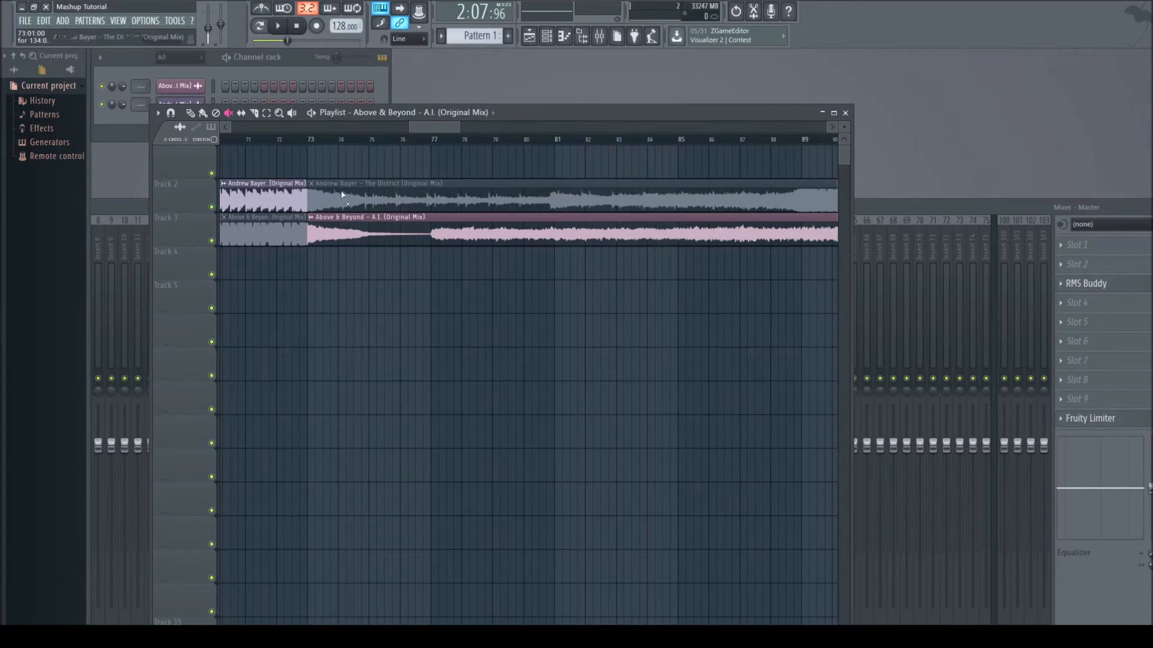
left_click(278, 28)
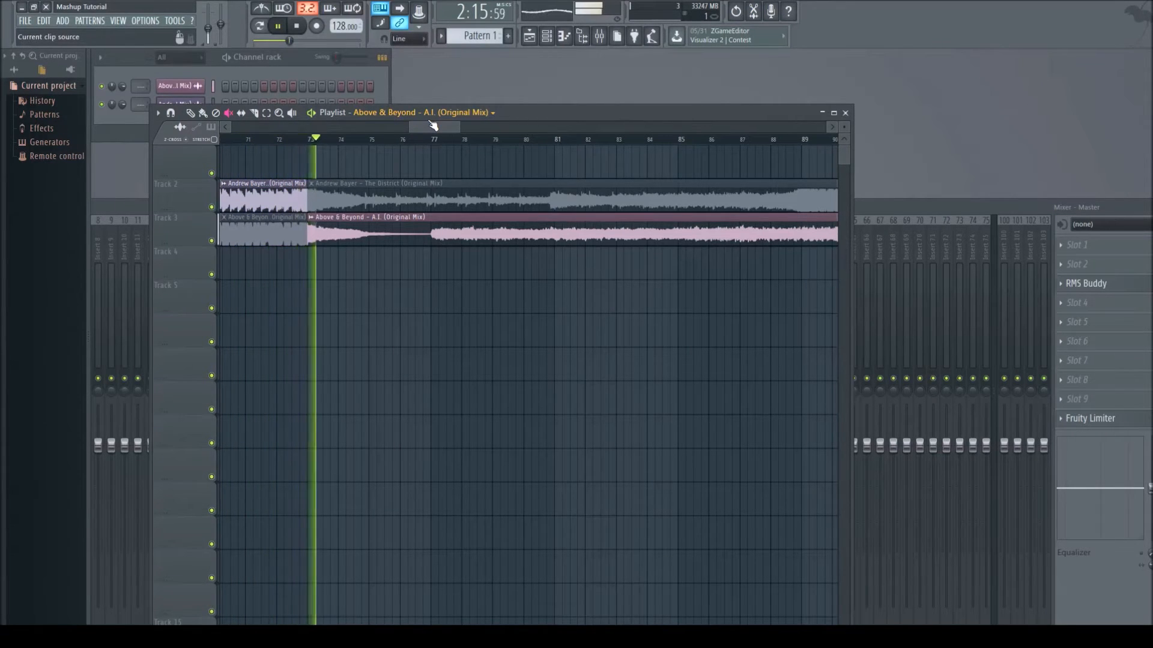
left_click(277, 30)
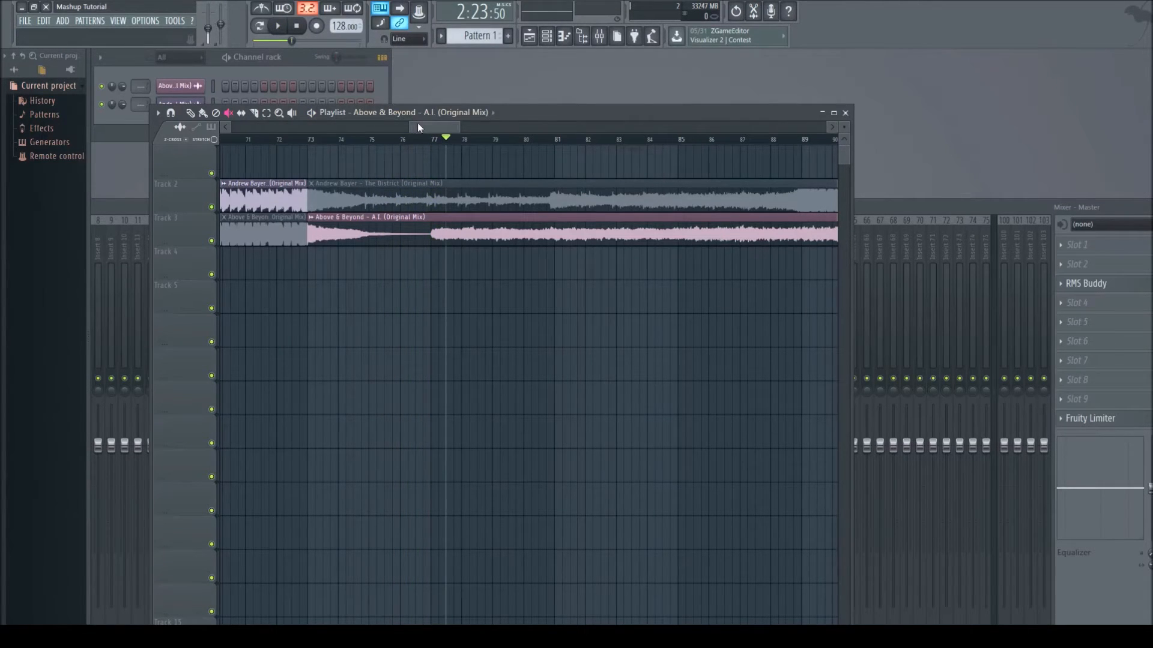
Step: Replay the switch from The District to A.I. starting just before bar 73
scroll(390, 131, "left", 5)
left_click_drag(391, 131, 434, 128)
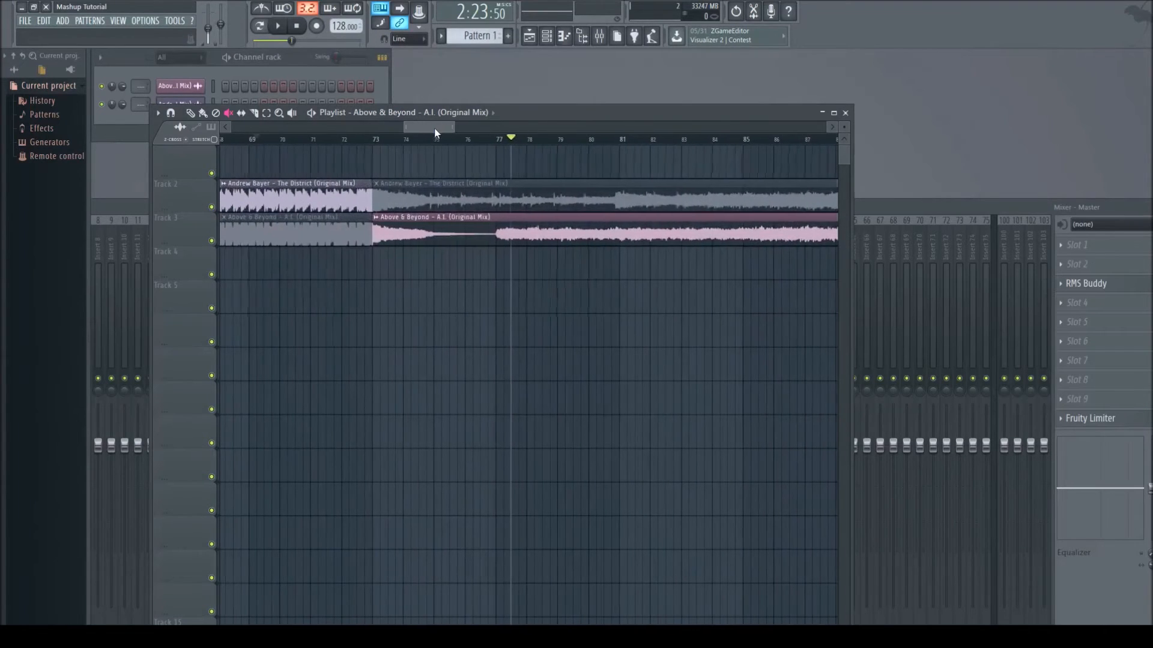
left_click(358, 140)
left_click(279, 26)
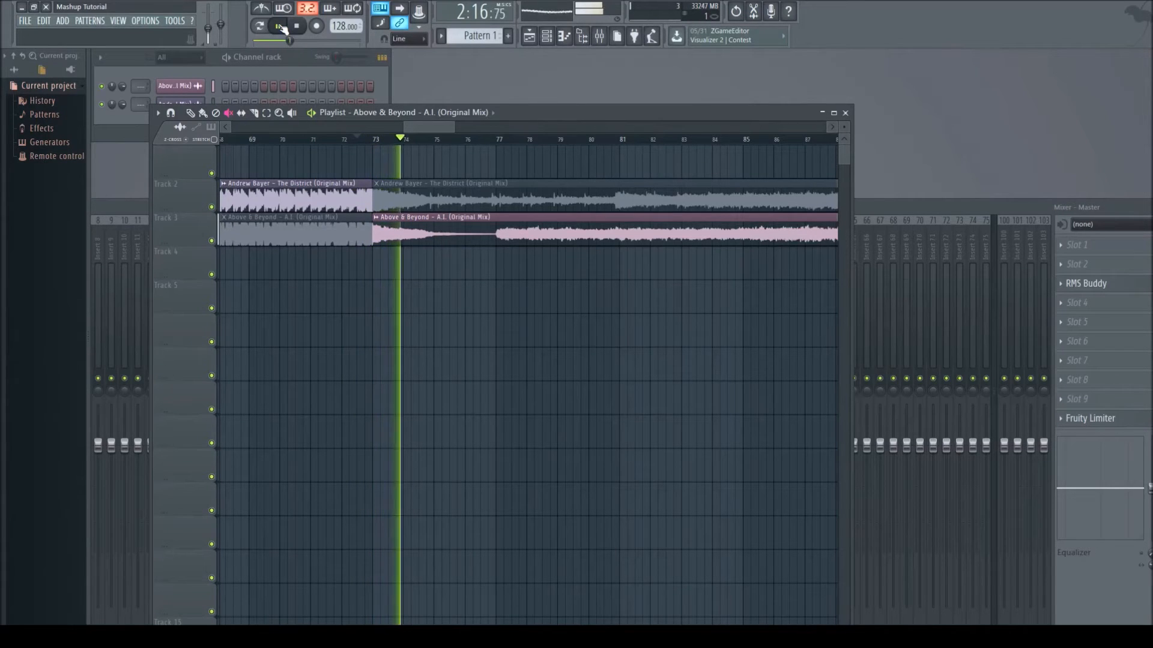
Step: Play A.I. past bar 77, and listen to its second breakdown from about bar 111
left_click_drag(428, 125, 495, 126)
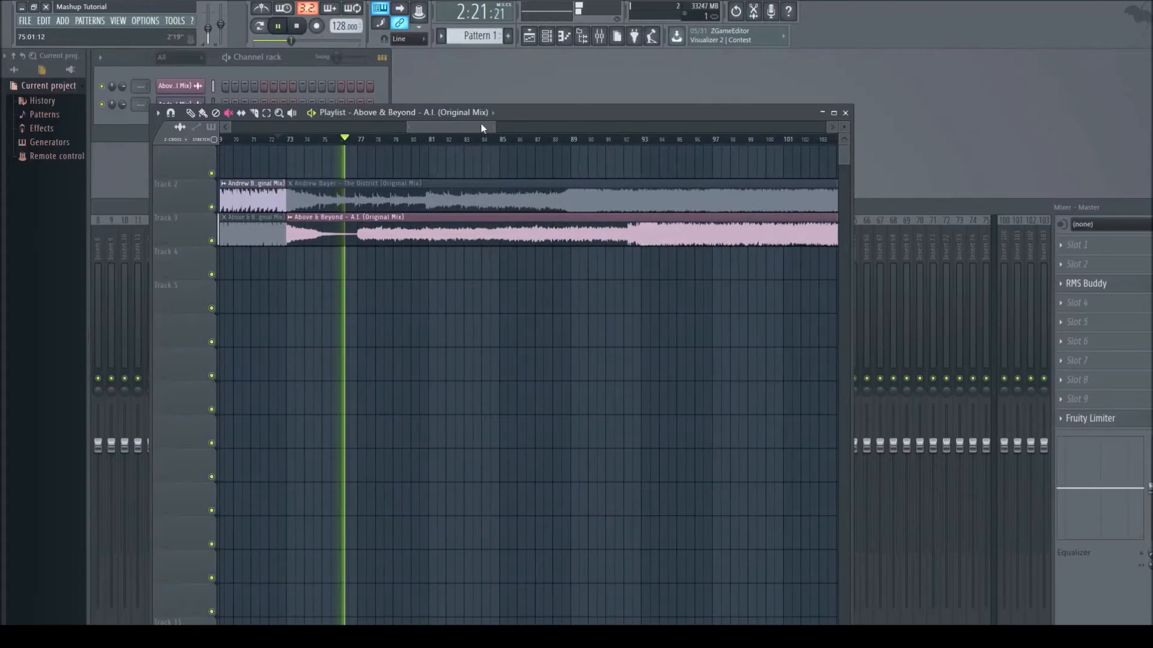
left_click(278, 26)
left_click_drag(445, 133, 509, 143)
left_click(296, 26)
left_click(519, 139)
left_click(278, 25)
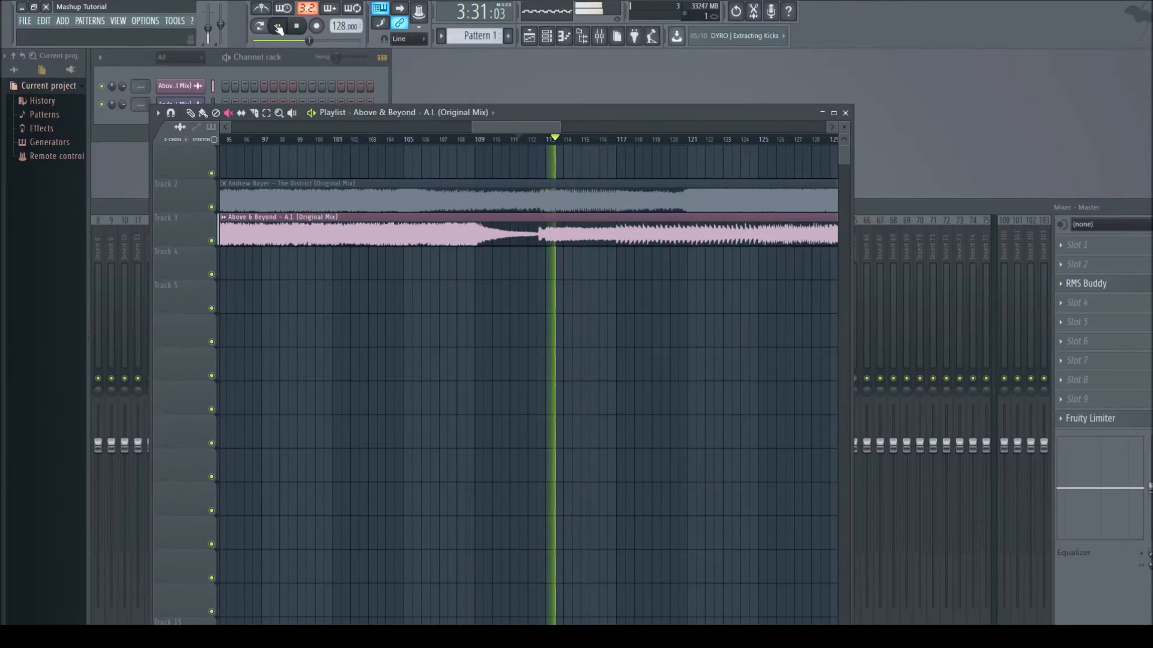
key("space")
Step: Play A.I. from about bar 132 into its drop at bar 133
left_click_drag(558, 127, 581, 124)
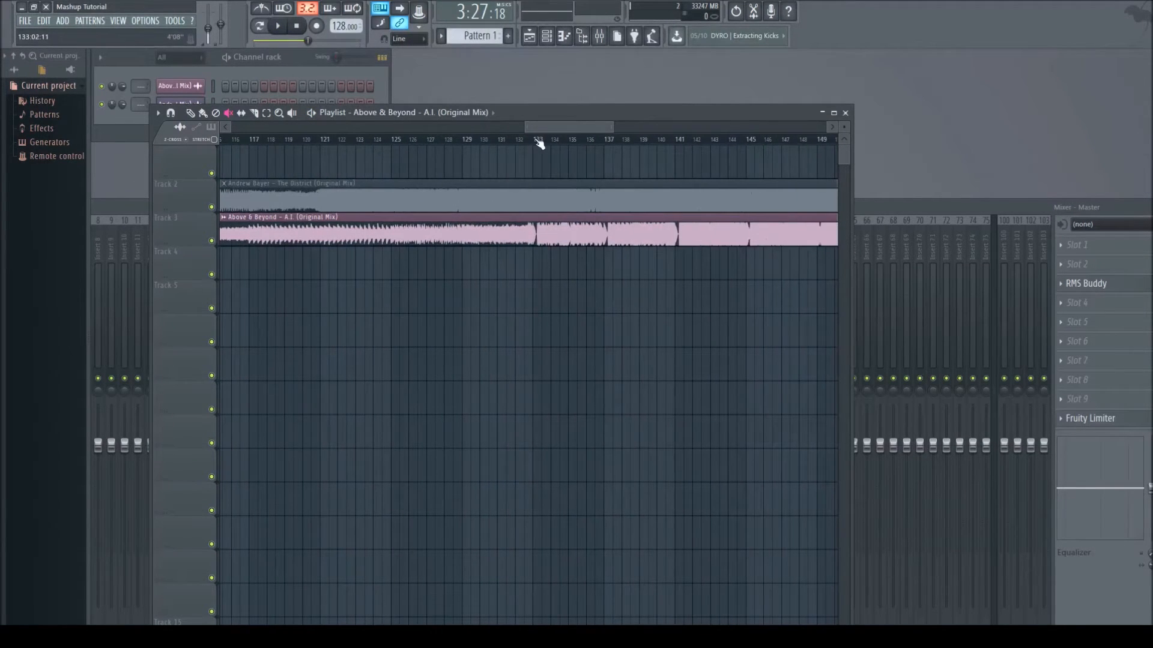
left_click(515, 139)
left_click(277, 30)
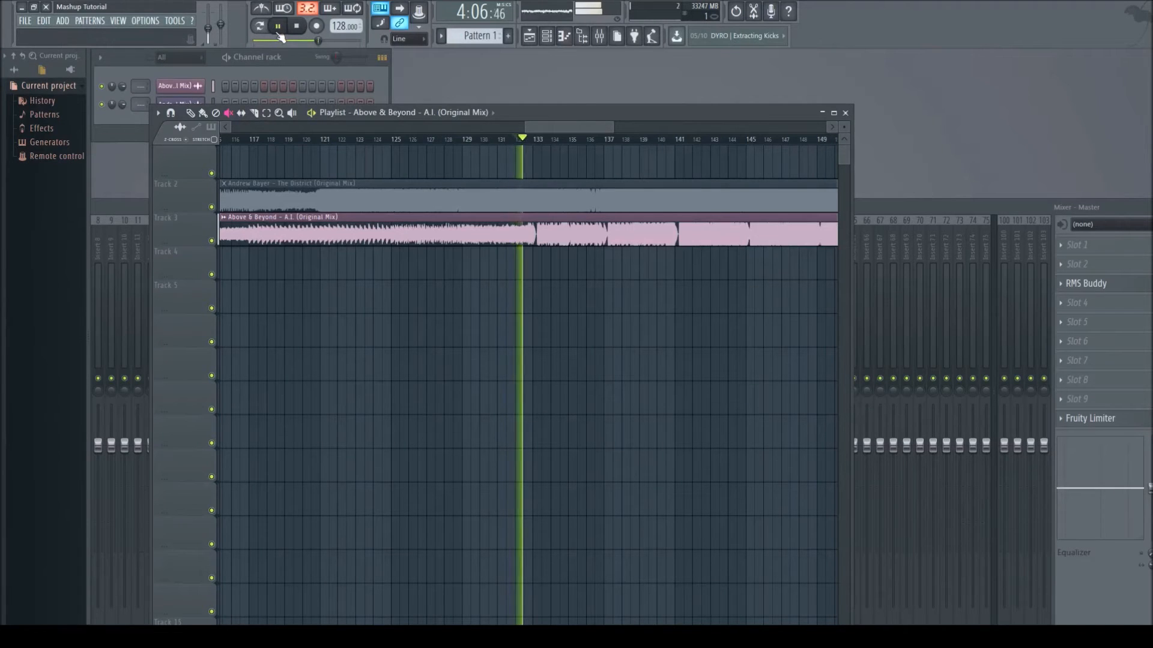
left_click(278, 28)
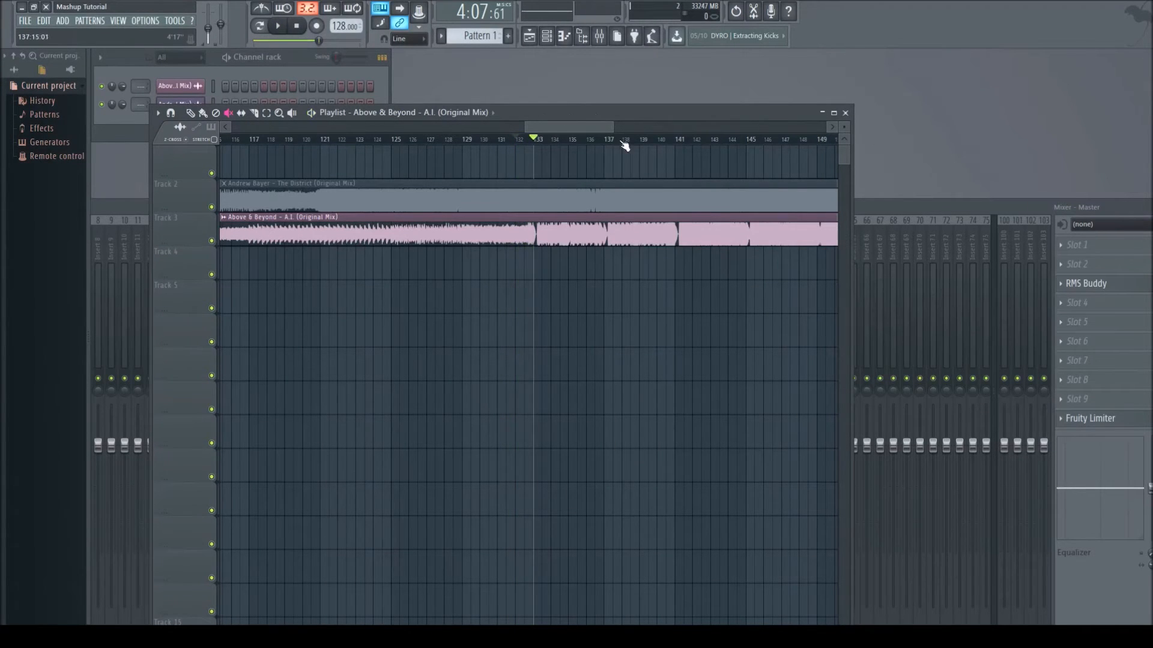
Step: Move the muted District slice from bar 73 to 85:05:00, lining up its drop with A.I.'s drop near bar 133
left_click_drag(612, 126, 413, 174)
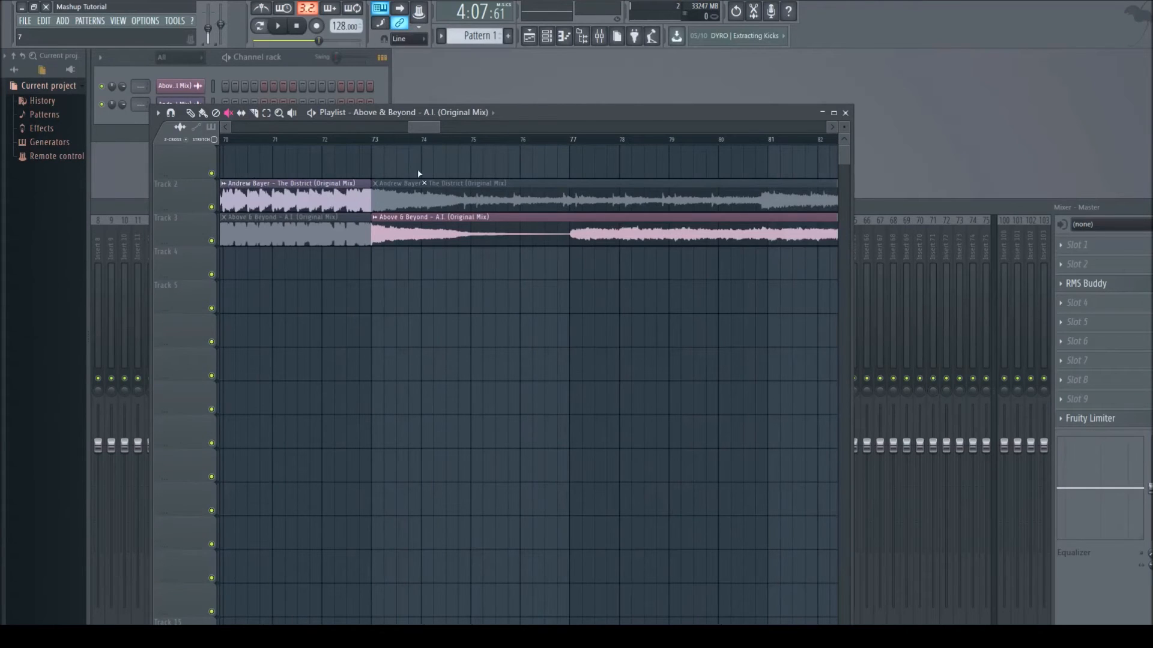
left_click(204, 114)
left_click_drag(425, 127, 515, 133)
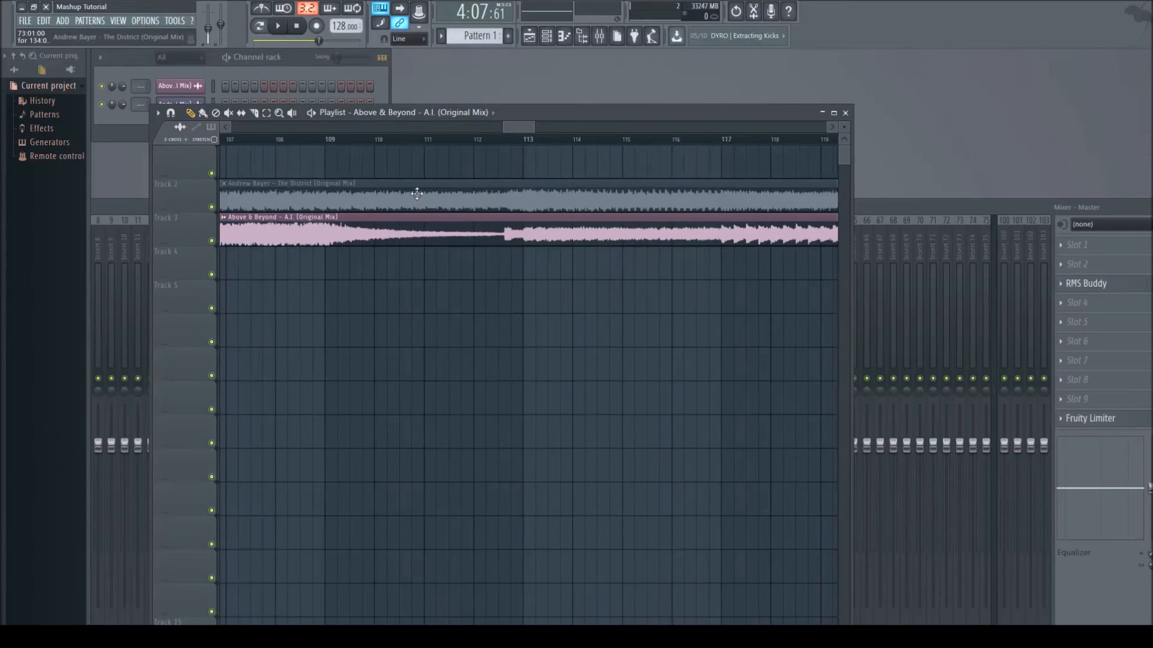
left_click_drag(530, 125, 559, 127)
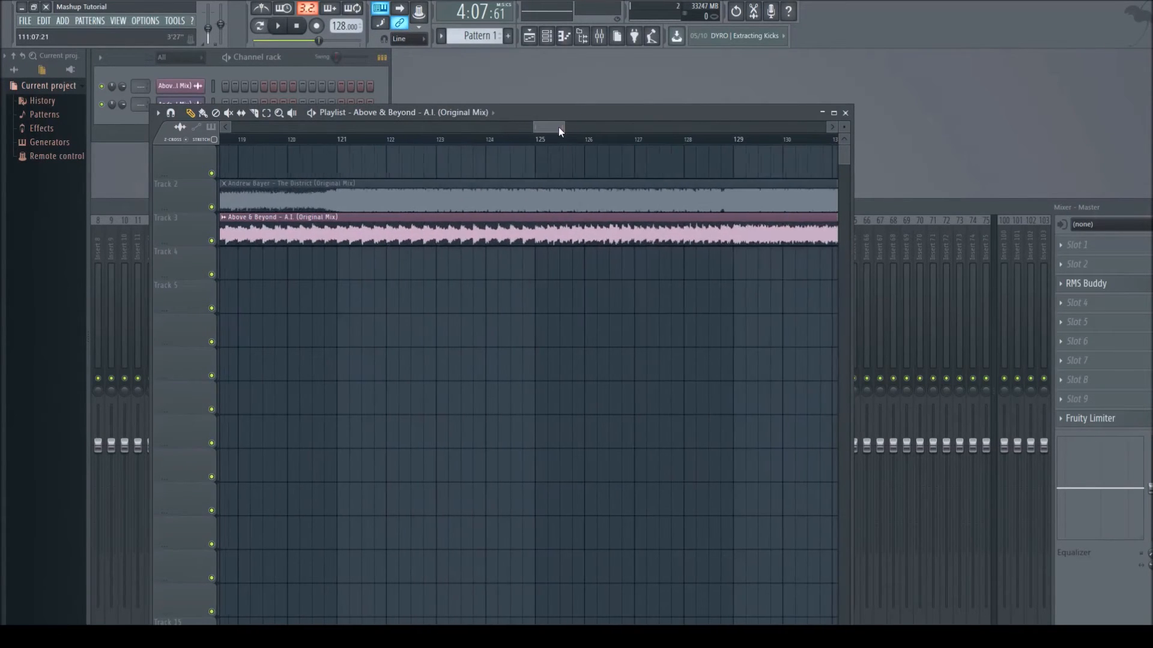
left_click_drag(383, 197, 768, 183)
left_click_drag(548, 127, 564, 127)
left_click_drag(508, 198, 718, 222)
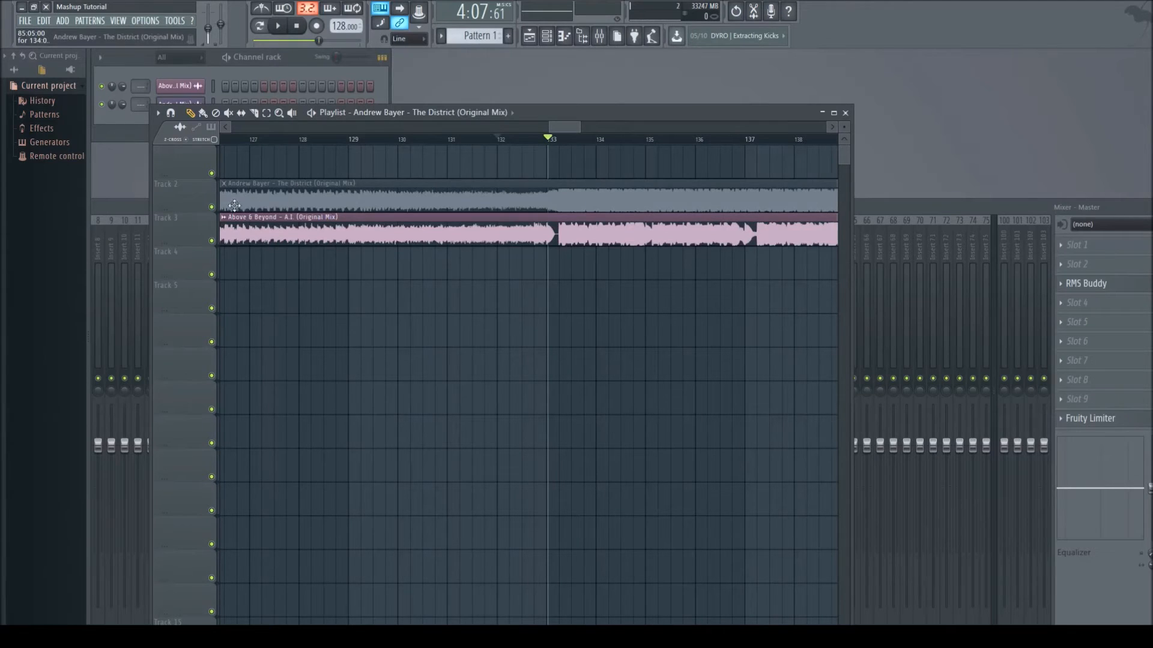
Step: Mute track 3 and unmute the moved District slice on track 2 so The District plays alone
left_click(213, 208)
left_click(212, 241)
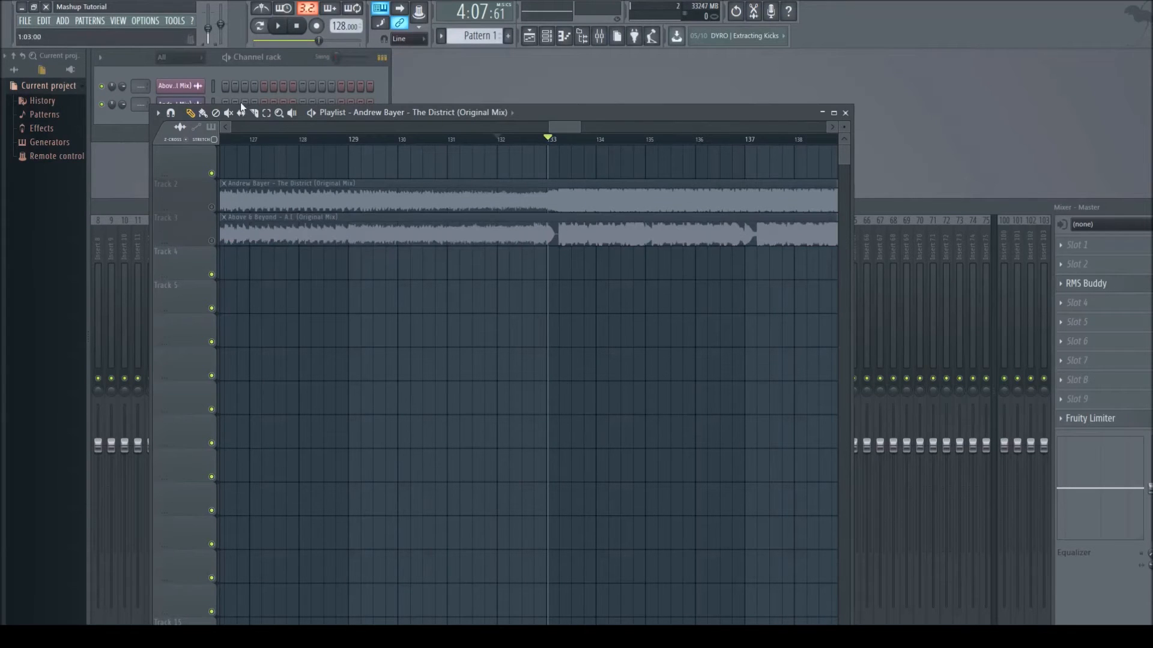
left_click(278, 27)
left_click(278, 27)
left_click(210, 208)
left_click(276, 27)
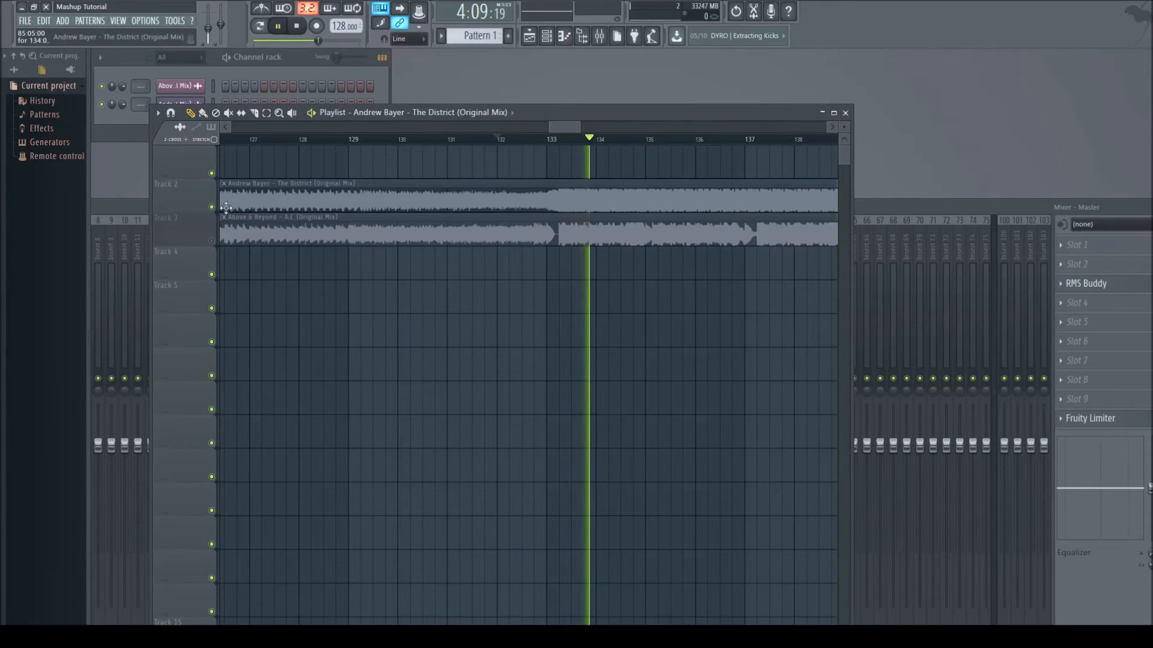
left_click(228, 113)
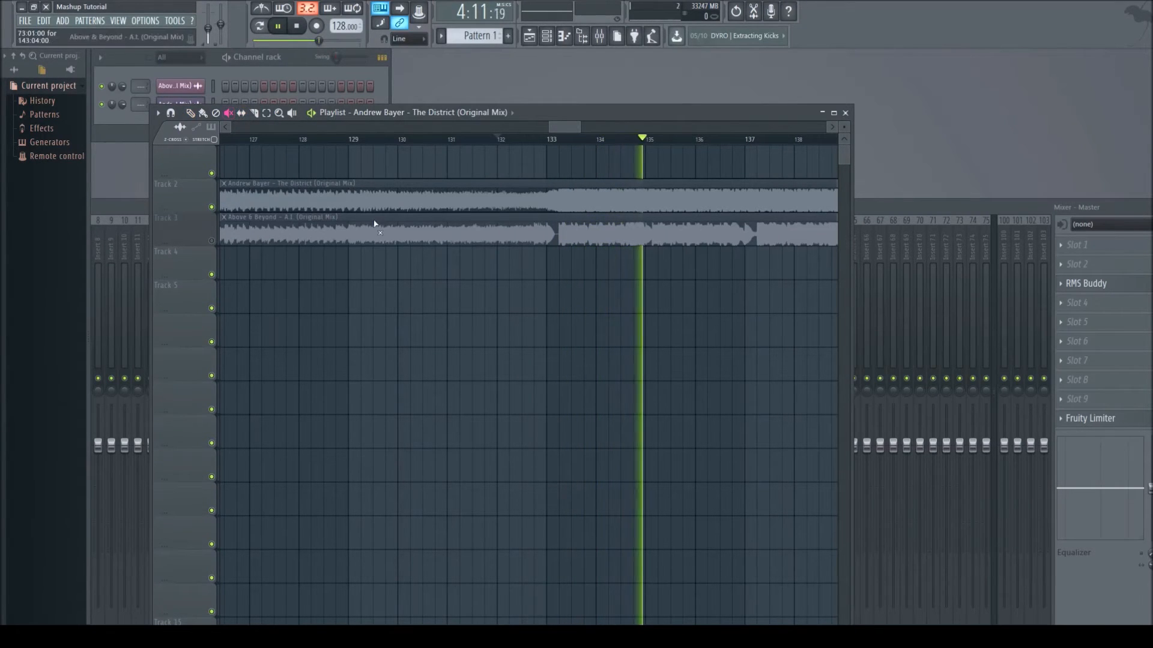
left_click(492, 189)
Step: Play The District's drop around bar 133 twice to find the cut point
left_click(547, 140)
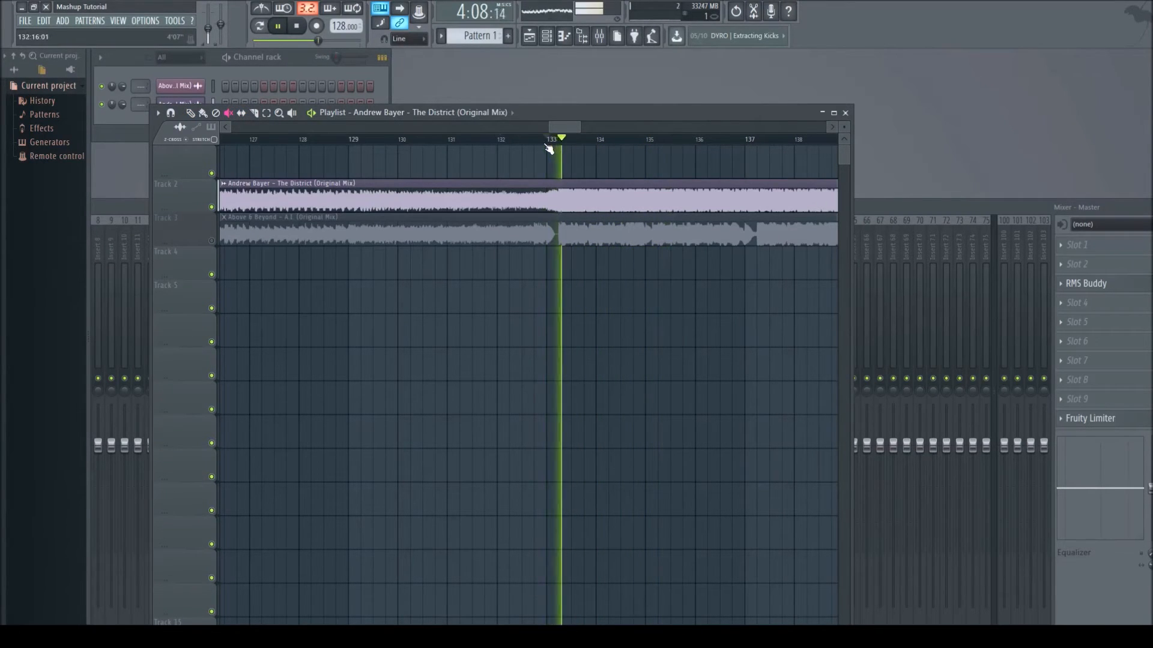
left_click(280, 26)
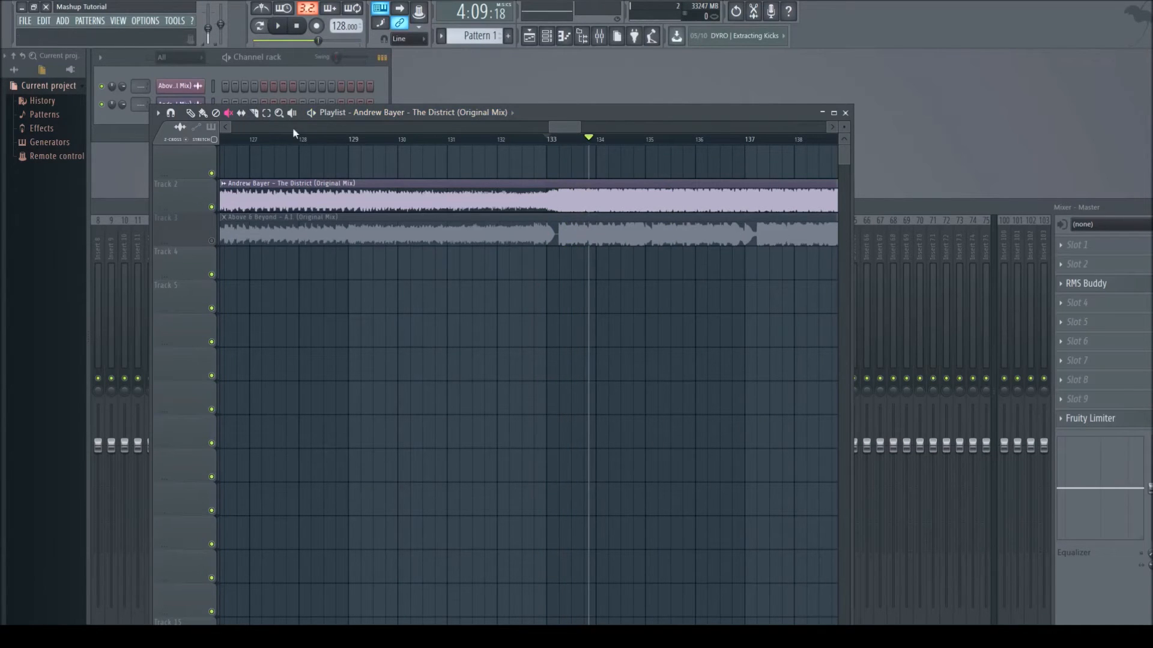
left_click(536, 140)
left_click(280, 29)
left_click(280, 28)
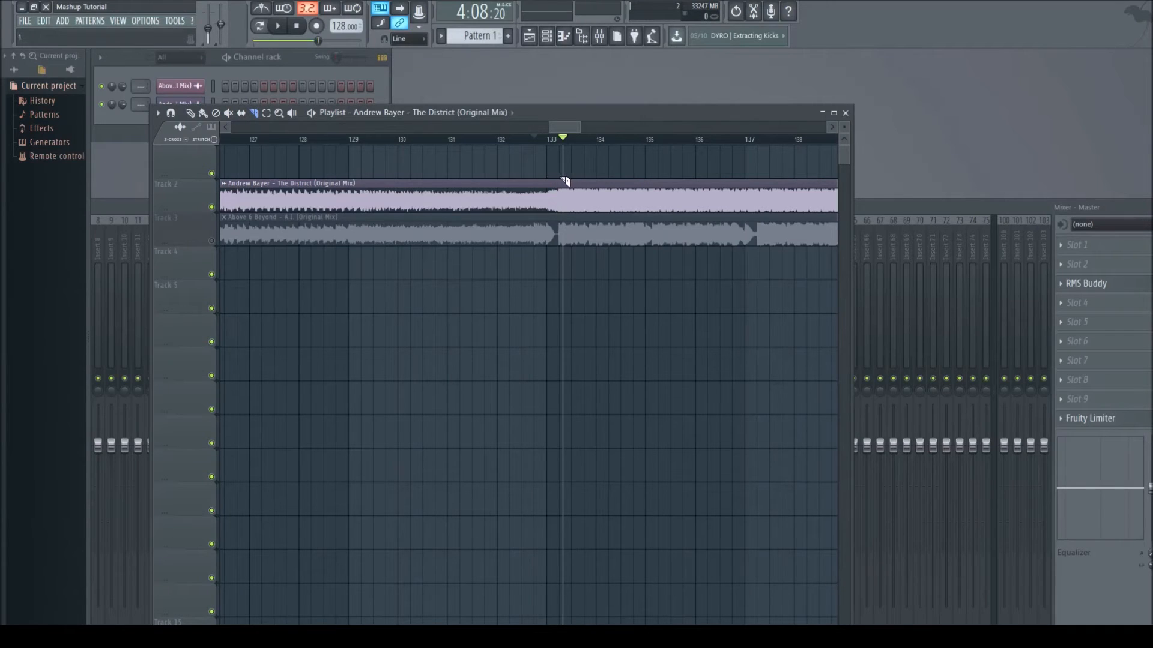
Step: Slice The District and A.I. at 133:05:00, leaving only A.I. audible before the cut and only The District audible after it
left_click_drag(566, 205, 567, 208)
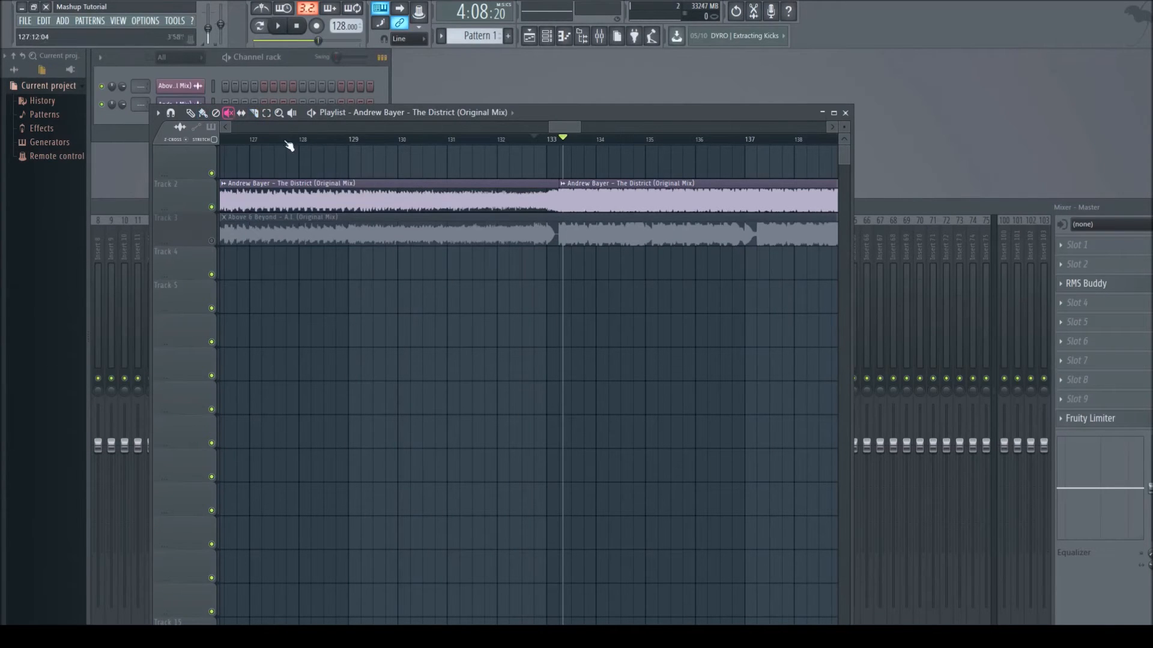
left_click(470, 200)
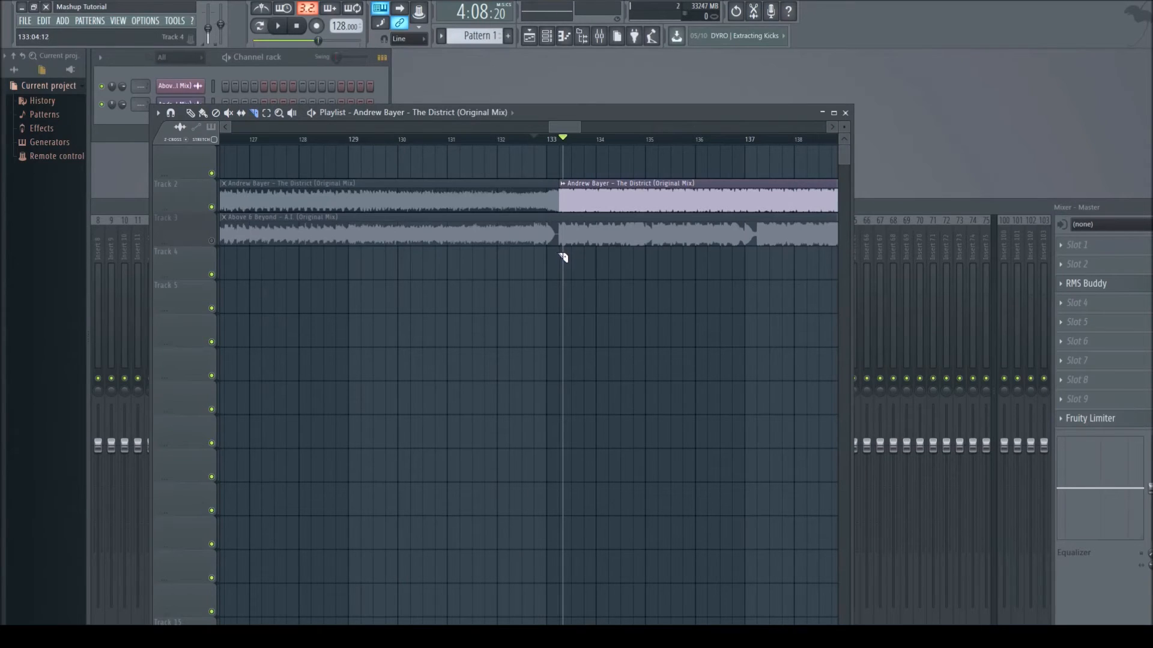
left_click(562, 225)
left_click(229, 113)
left_click(224, 237)
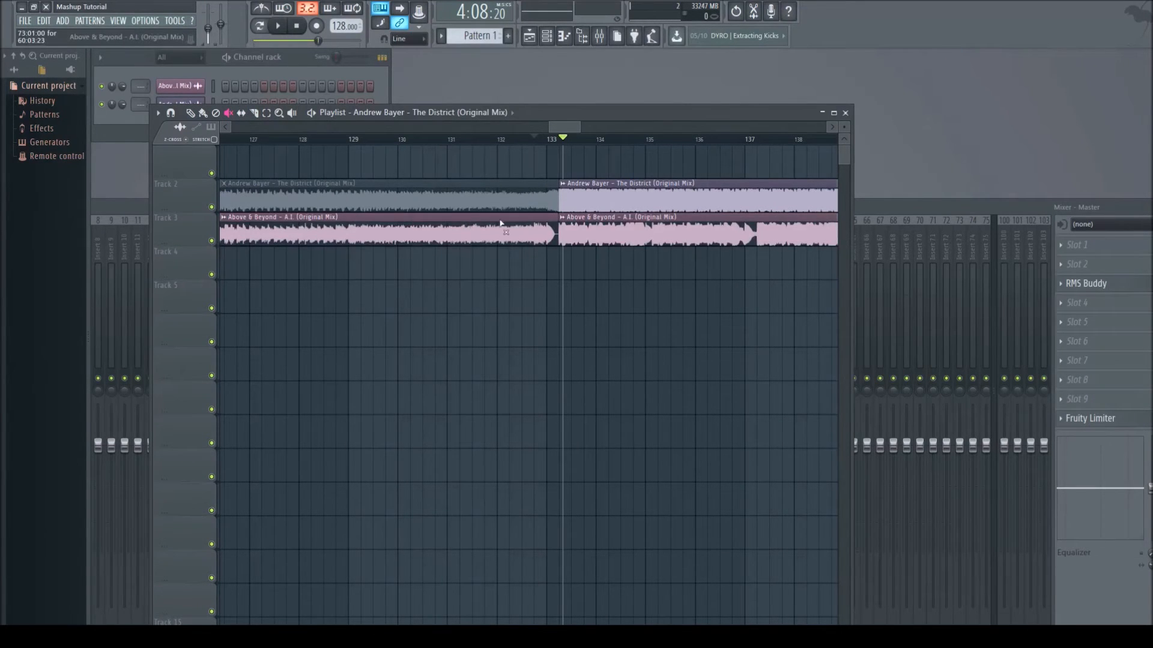
left_click(585, 225)
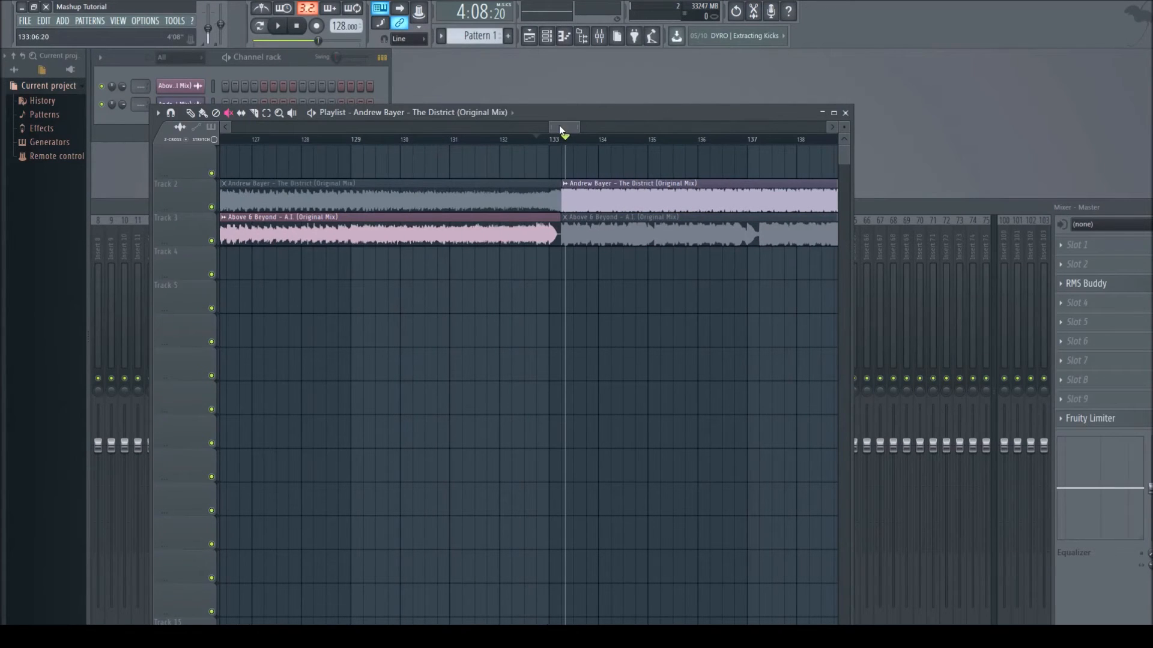
Step: Play the switch from A.I. to The District from about bar 127 through bar 136
scroll(565, 130, "up", 1)
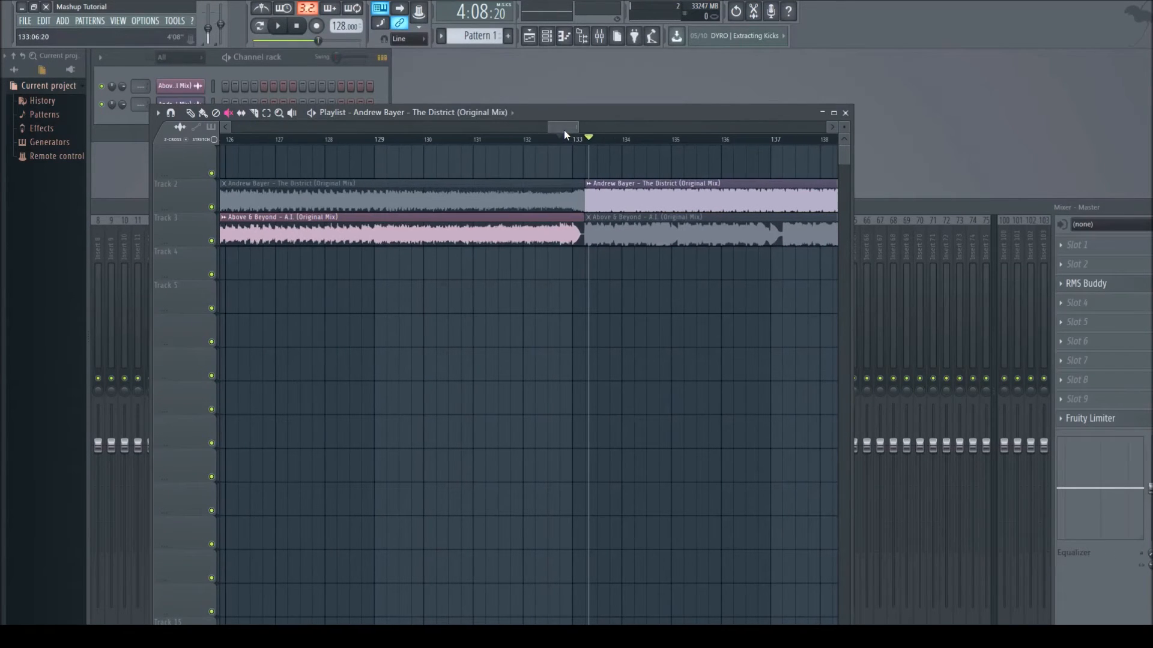
left_click(511, 139)
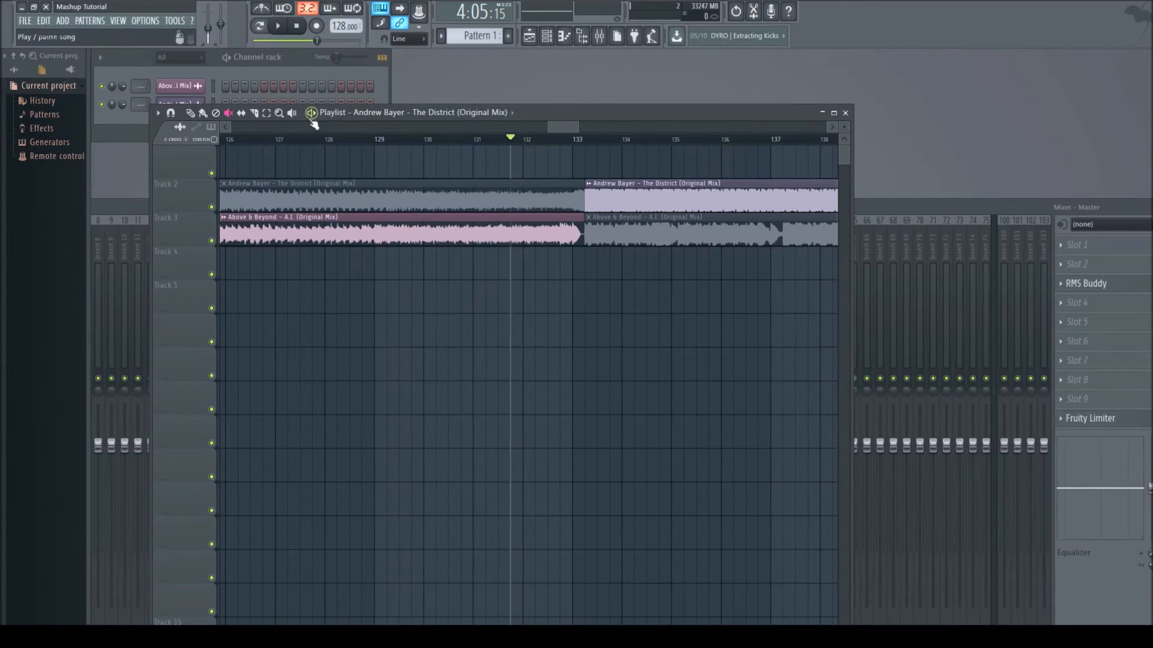
left_click(300, 140)
left_click(280, 27)
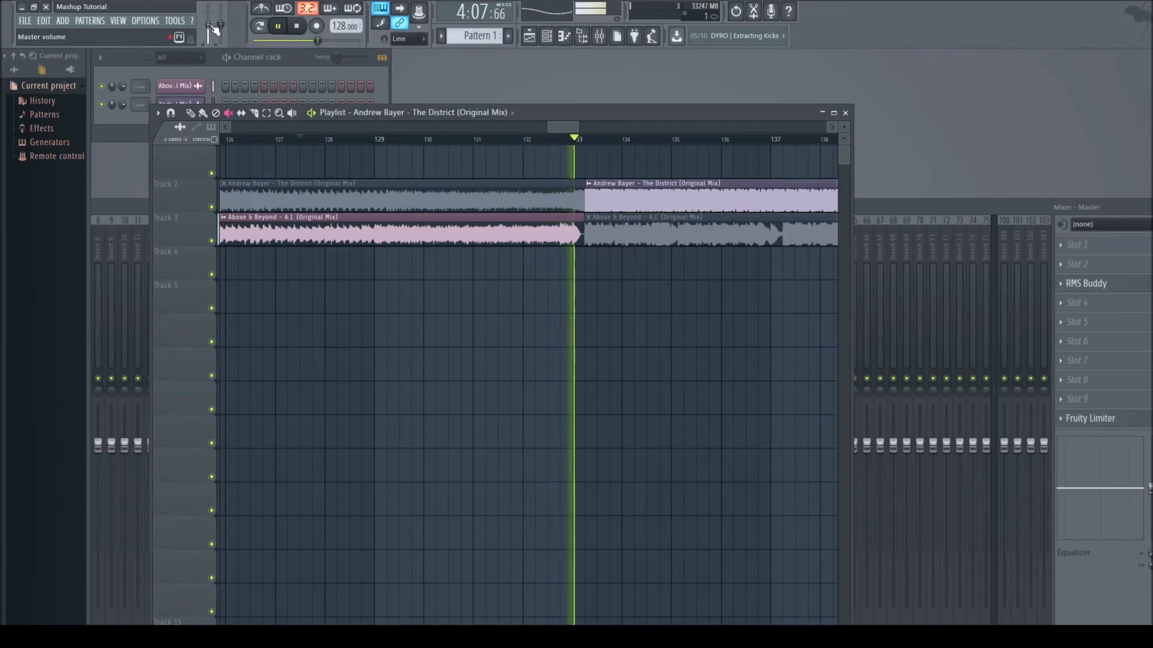
left_click(283, 29)
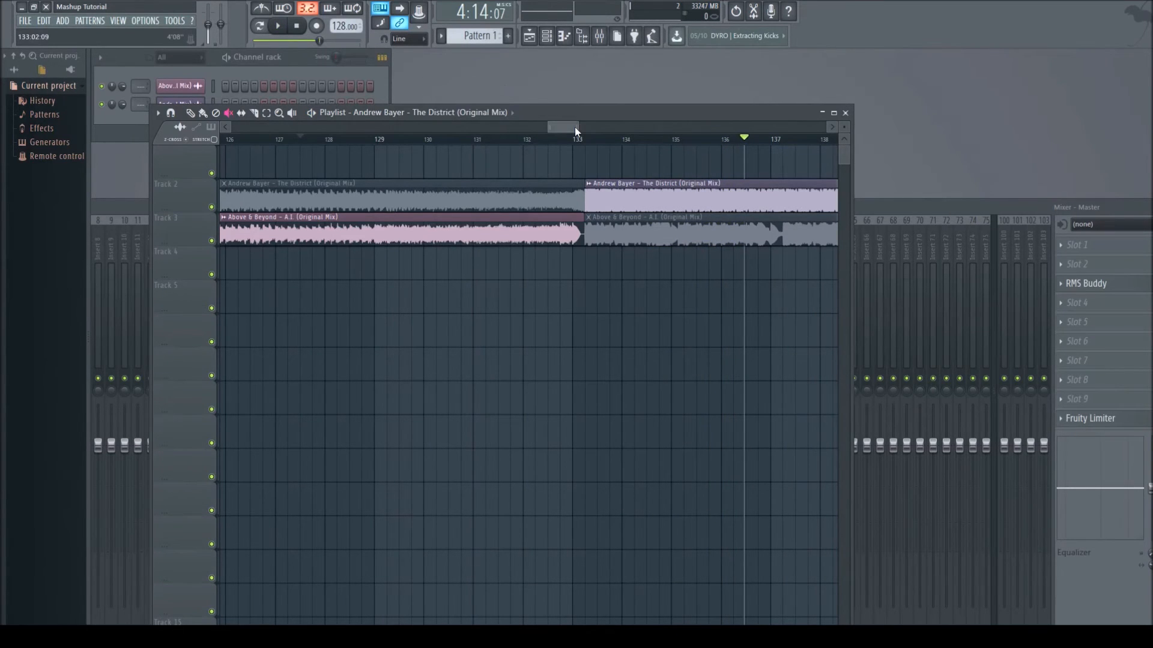
Step: Place the playhead at bar 129 and unmute the District slice that ends at the cut near bar 133
left_click_drag(575, 127, 621, 124)
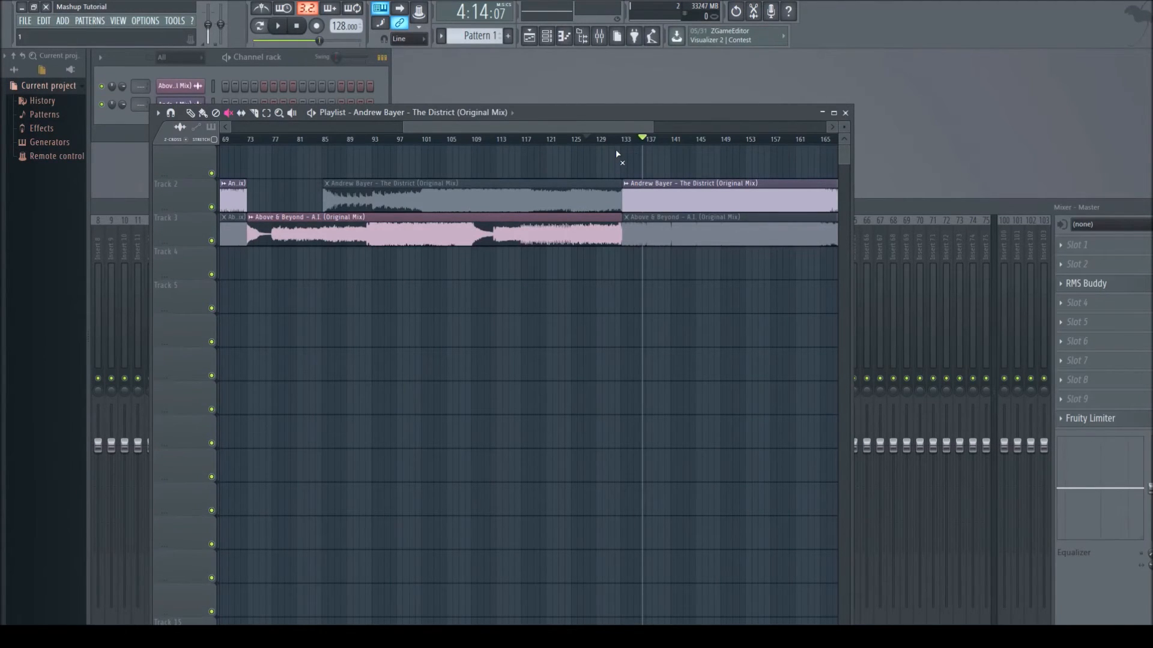
left_click_drag(654, 127, 586, 126)
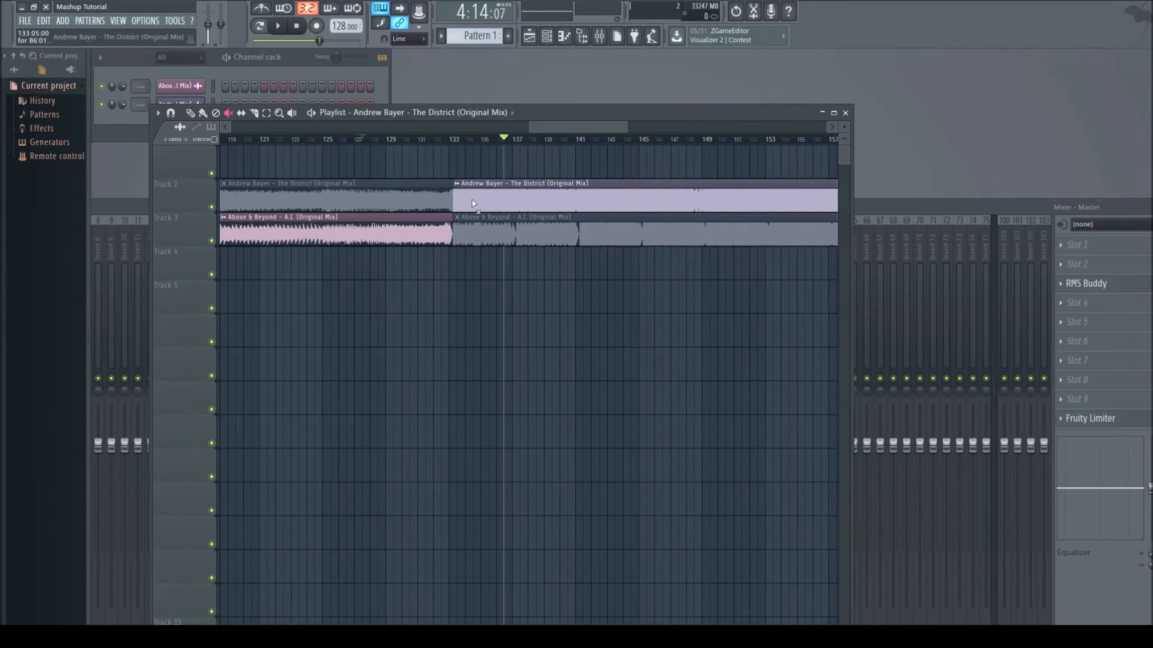
left_click_drag(574, 126, 550, 125)
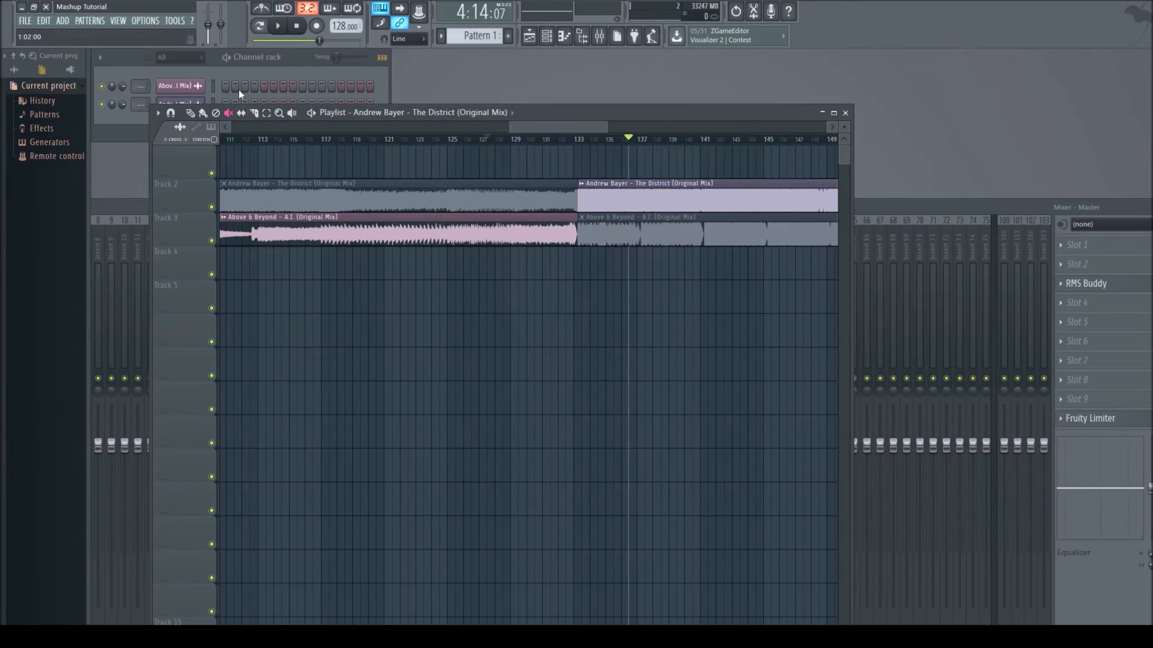
left_click(515, 140)
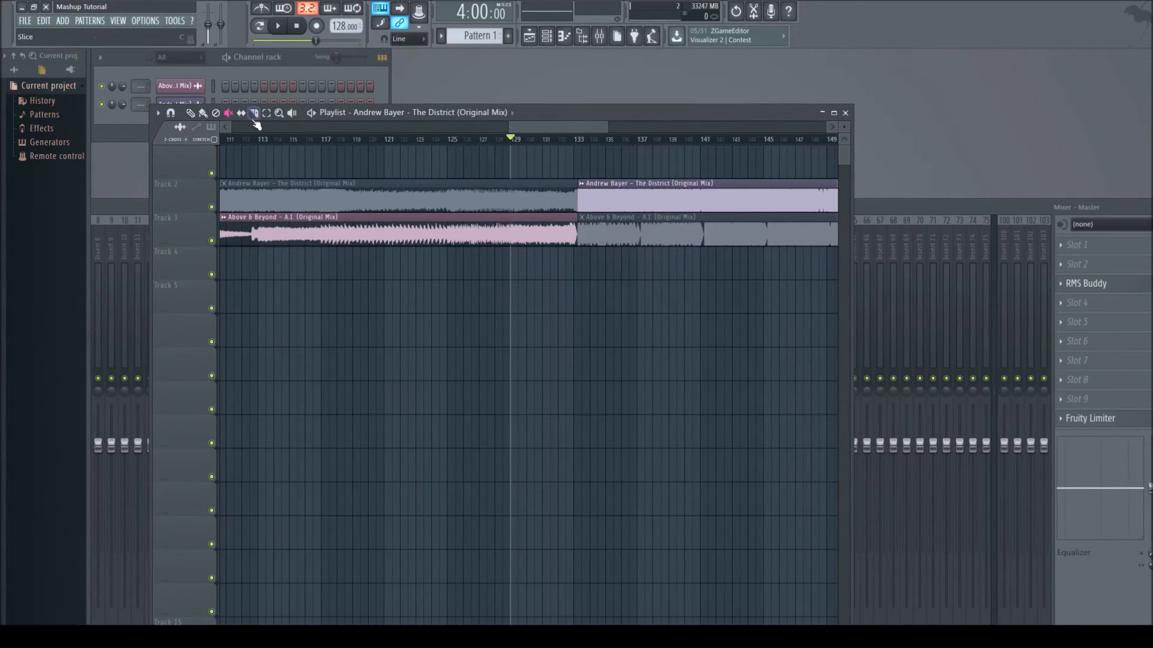
left_click(352, 187)
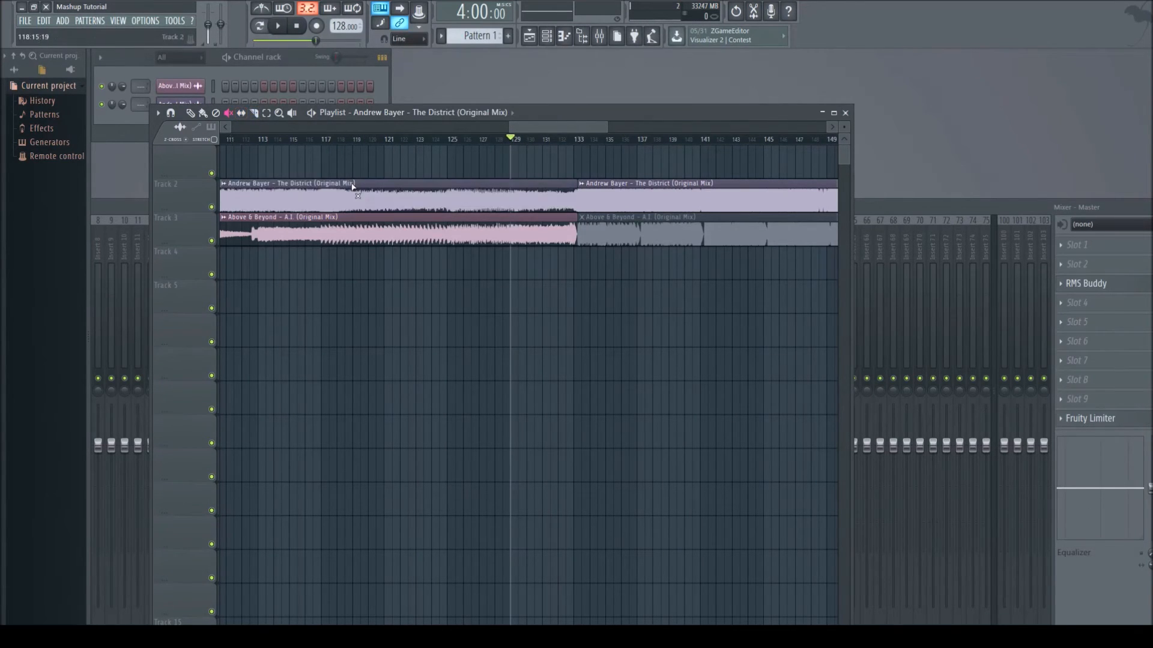
Step: Create channel volume automation clips for The District and A.I
left_click(352, 101)
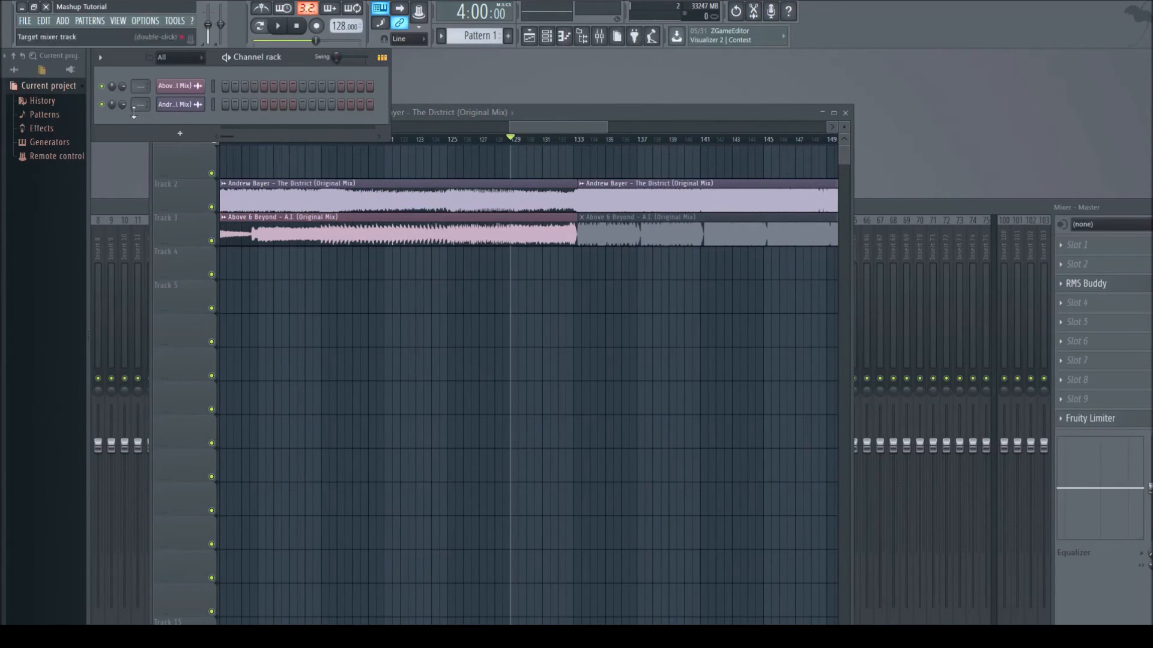
left_click(160, 186)
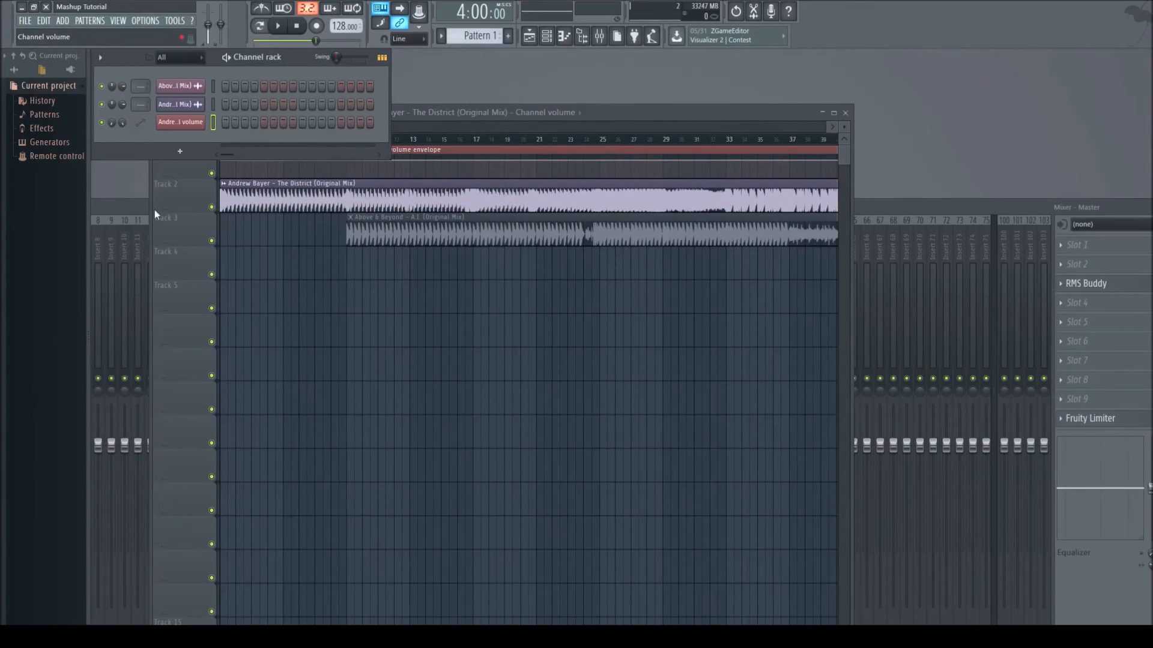
left_click(161, 172)
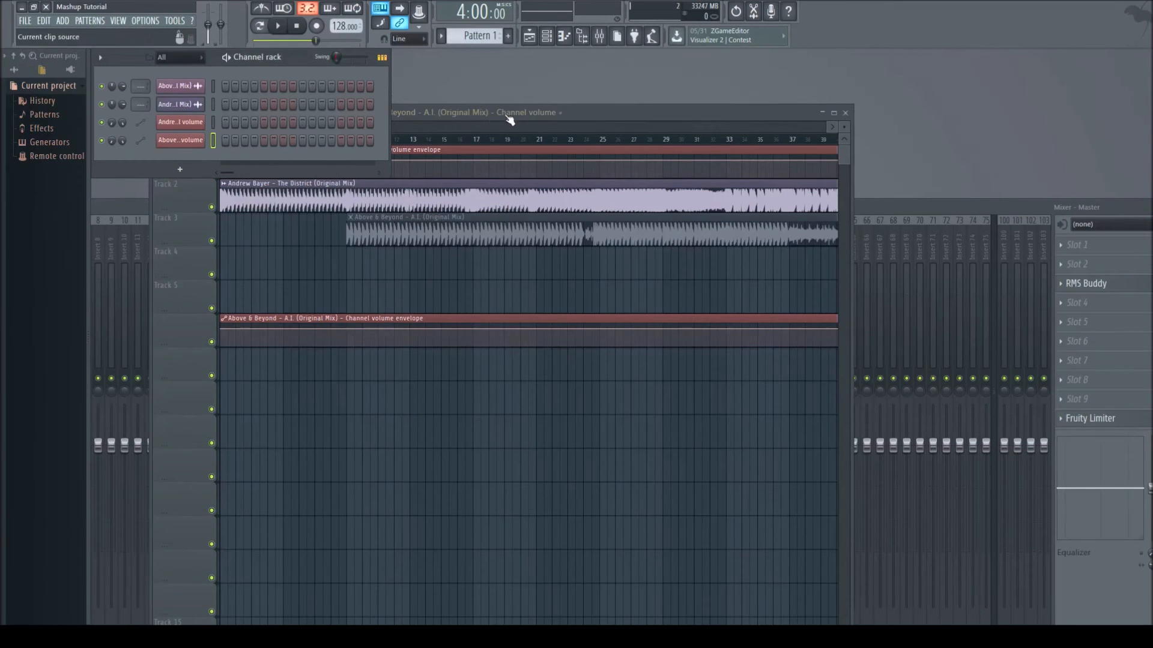
Step: Add points at bars 129 and 133 on The District's volume envelope and lower the bar 129 point to 0% for a fade-in
left_click(606, 112)
left_click_drag(314, 127, 603, 113)
left_click(192, 113)
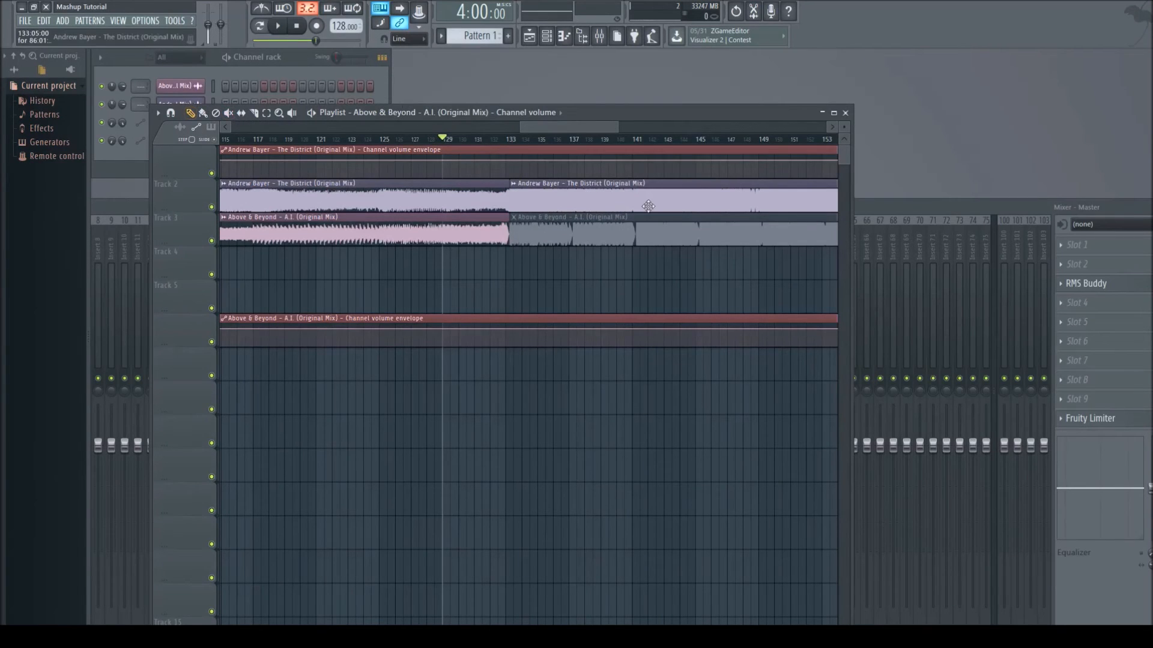
left_click(506, 161)
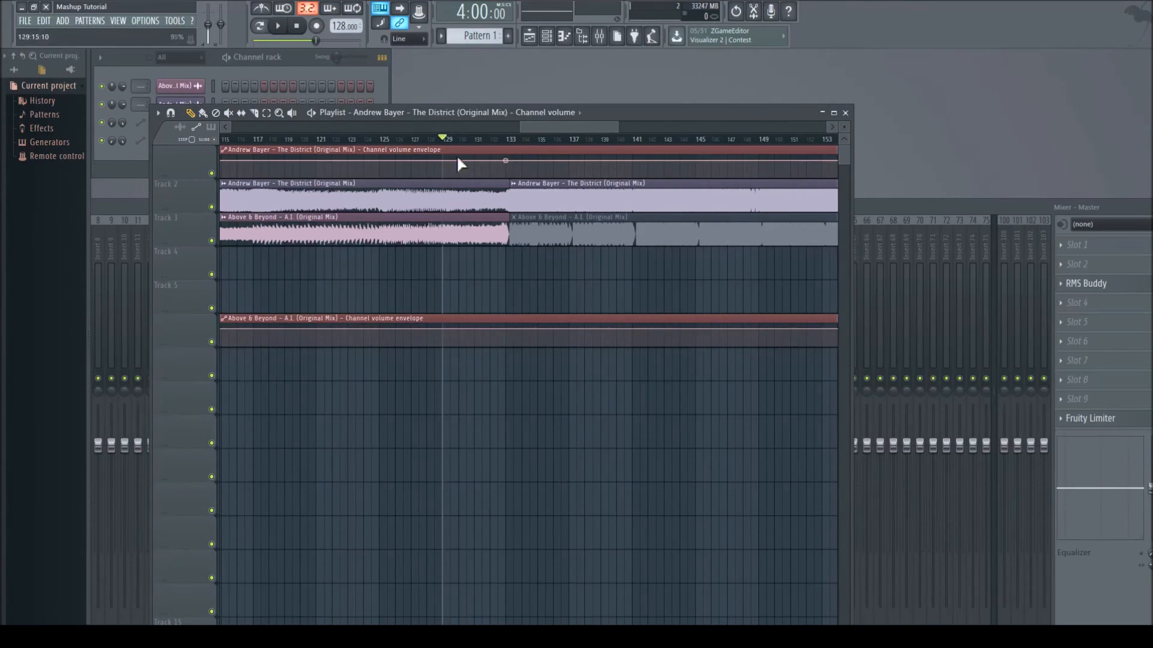
left_click(441, 160)
left_click_drag(444, 161, 445, 177)
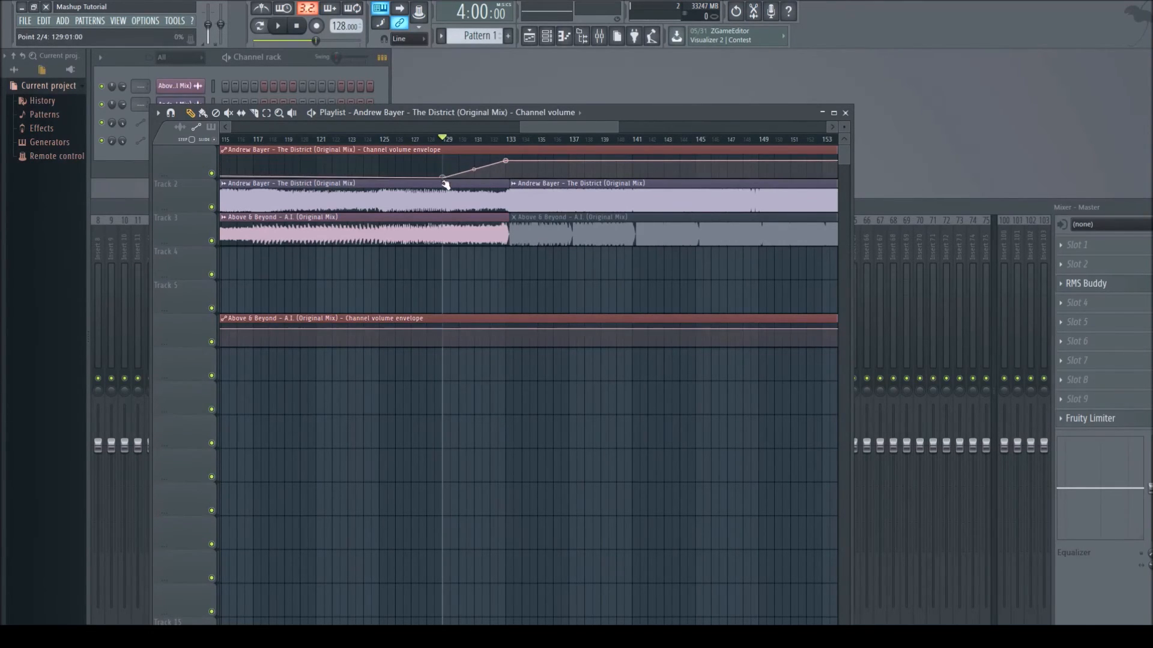
Step: Add points at bars 129 and 133 on the A.I. volume envelope and lower the bar 133 point to the minimum for a fade-out
left_click(442, 329)
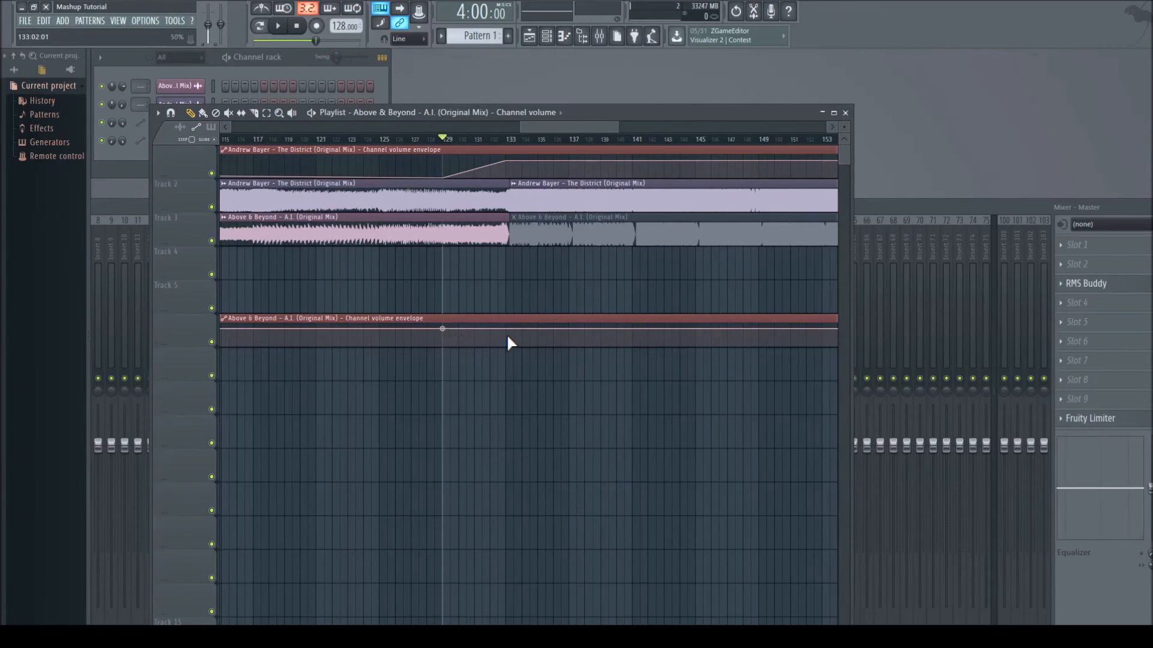
left_click_drag(506, 331, 507, 347)
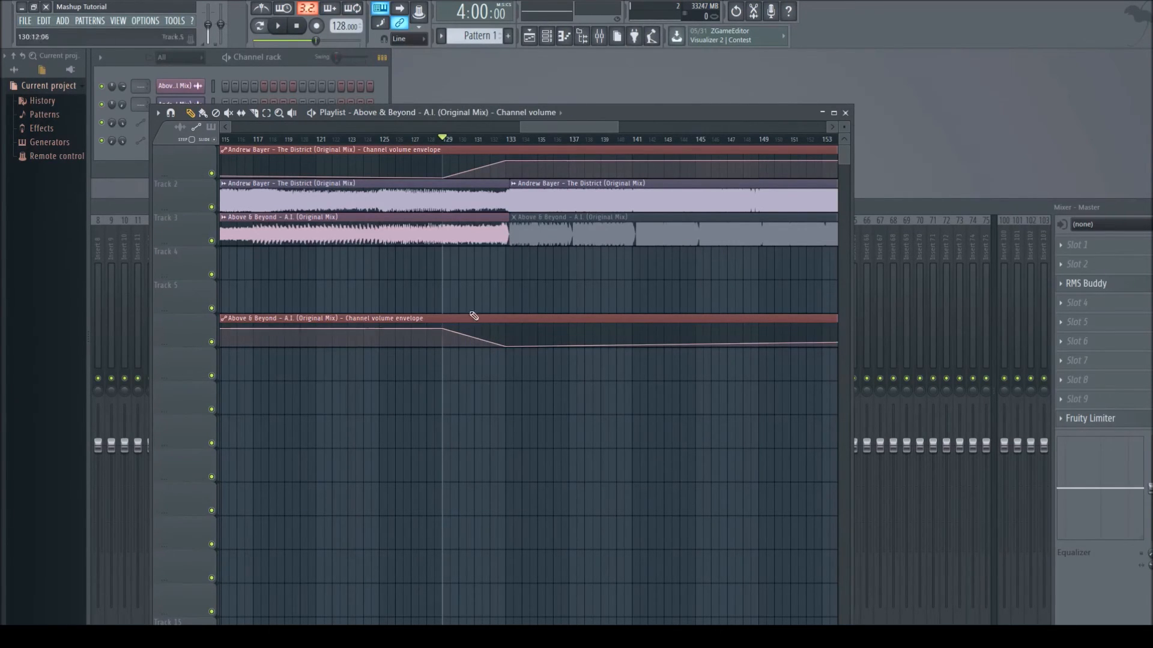
Step: Play the crossfade from bar 129 and bend The District's fade-in curve upward between bars 129 and 133
left_click(280, 27)
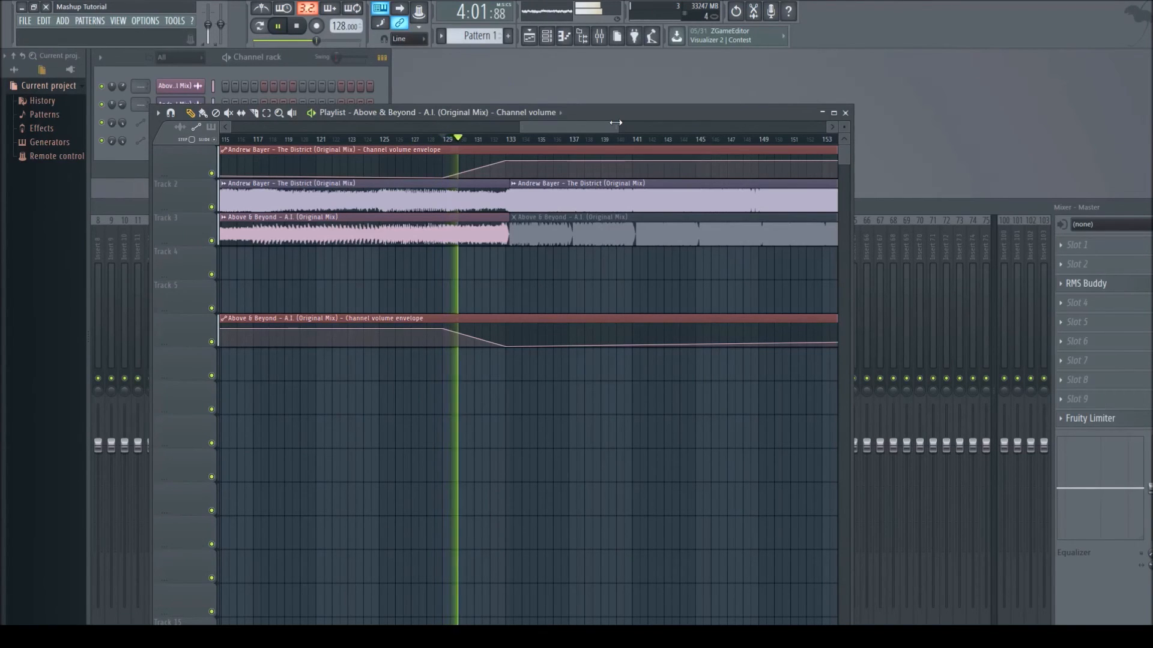
left_click_drag(472, 171, 472, 168)
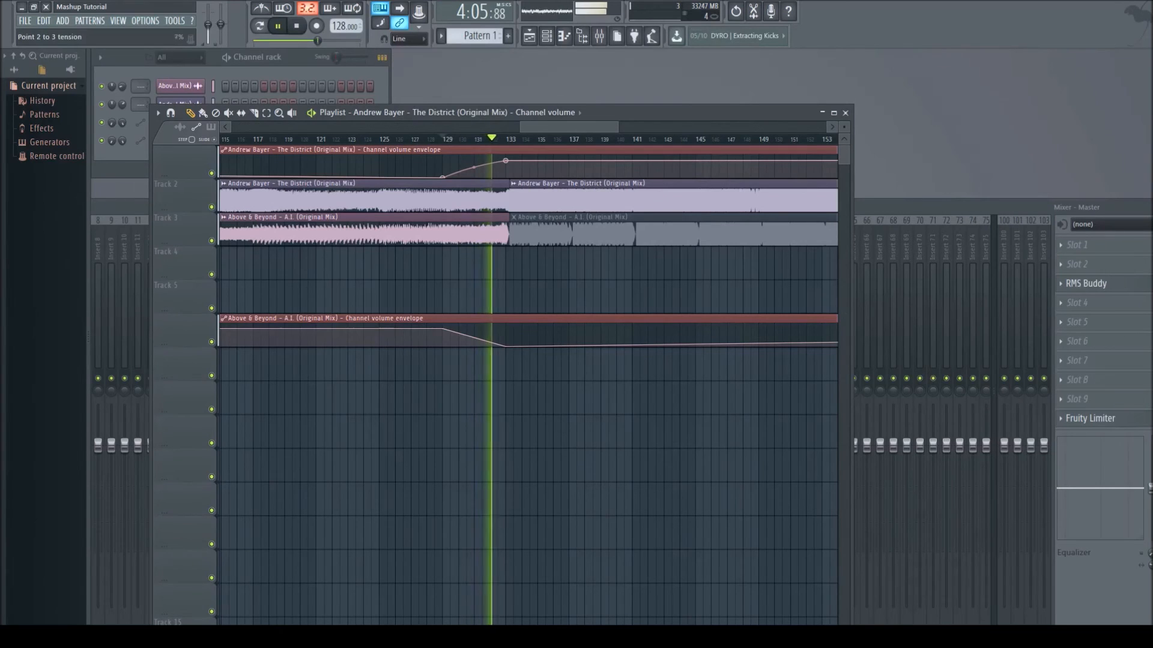
left_click(472, 139)
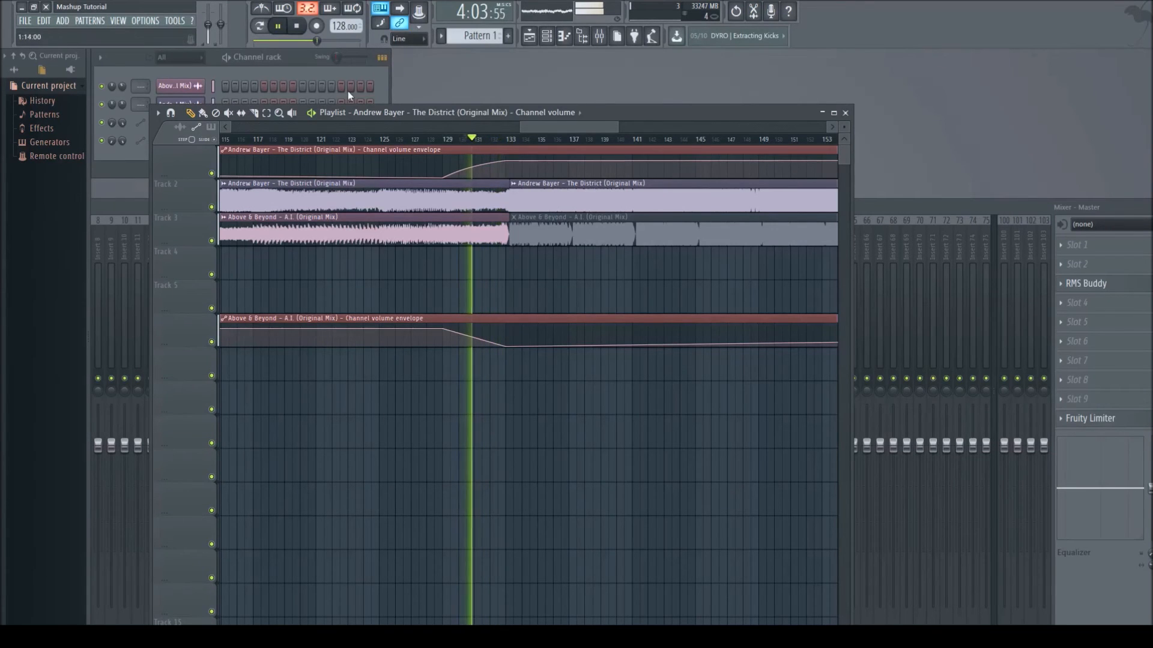
left_click(298, 29)
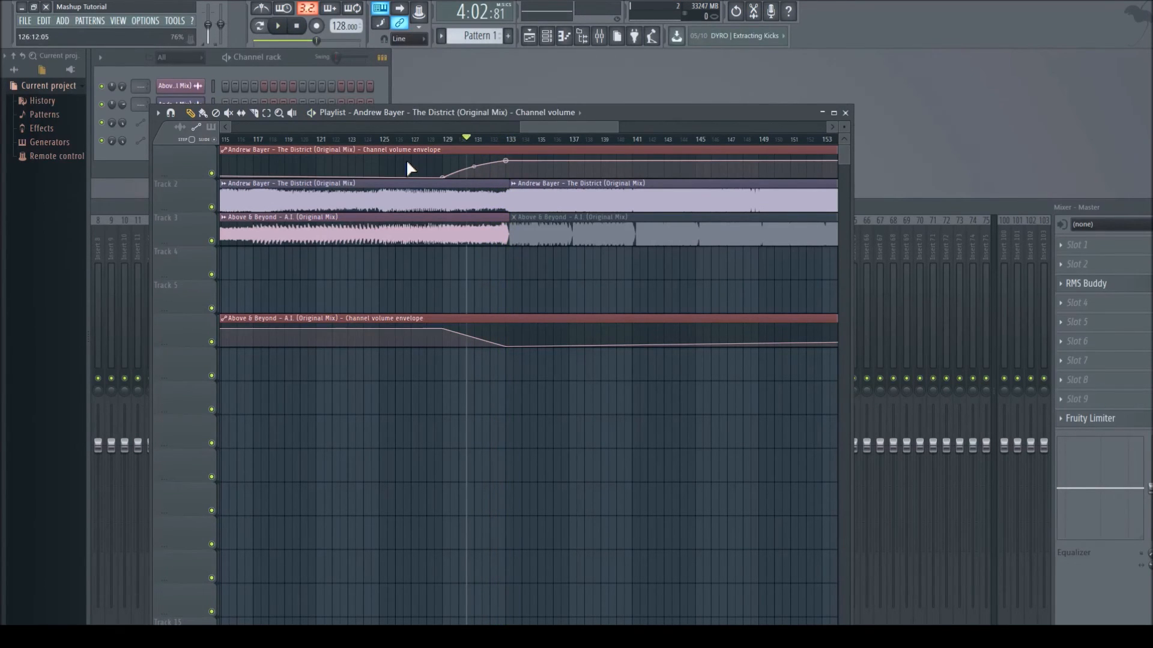
Step: Open the RMS Buddy meter in slot 3 of the Master mixer track and examine its average RMS and peak levels
left_click_drag(568, 127, 585, 128)
left_click_drag(993, 200, 724, 172)
left_click(838, 257)
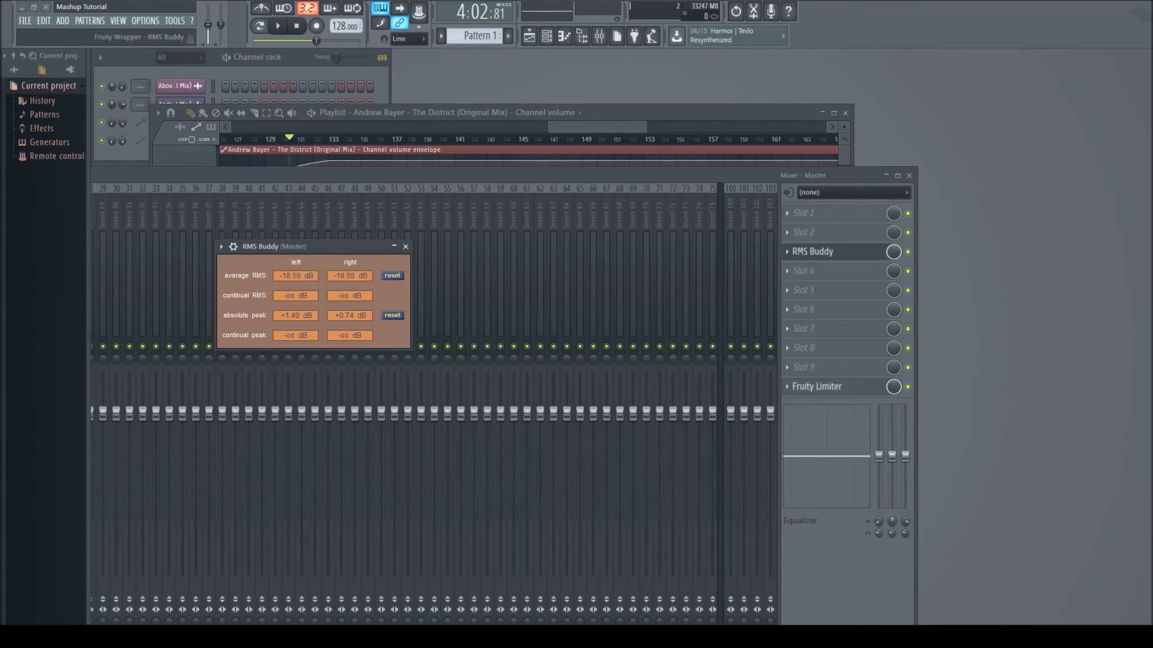
left_click_drag(324, 245, 345, 208)
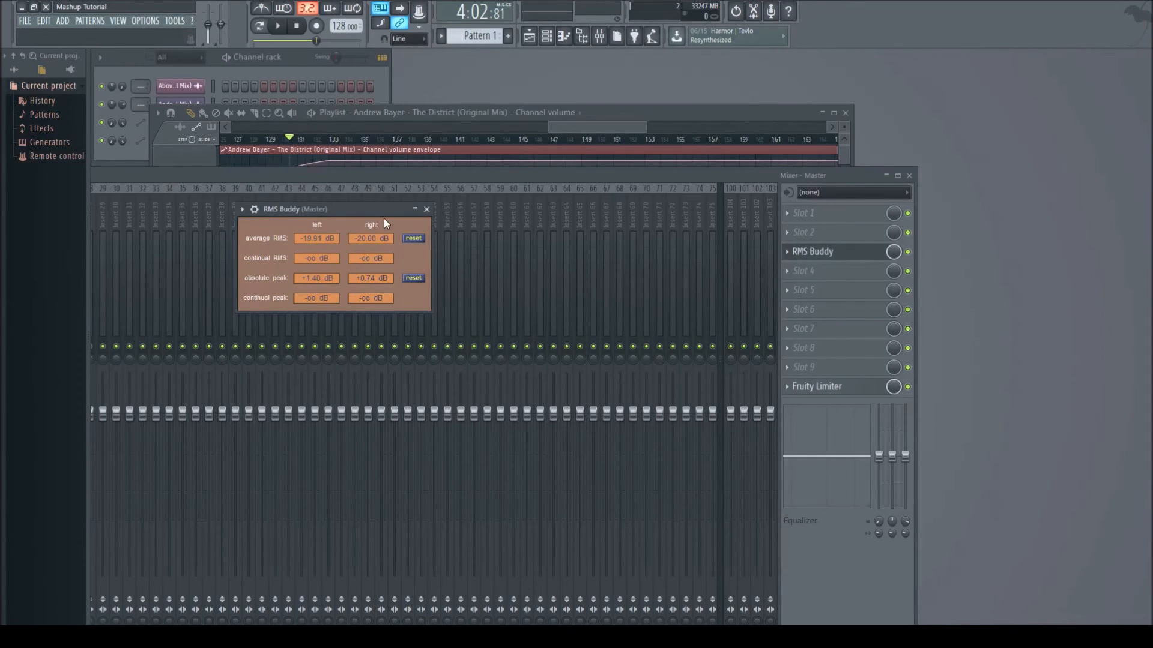
left_click_drag(575, 127, 522, 147)
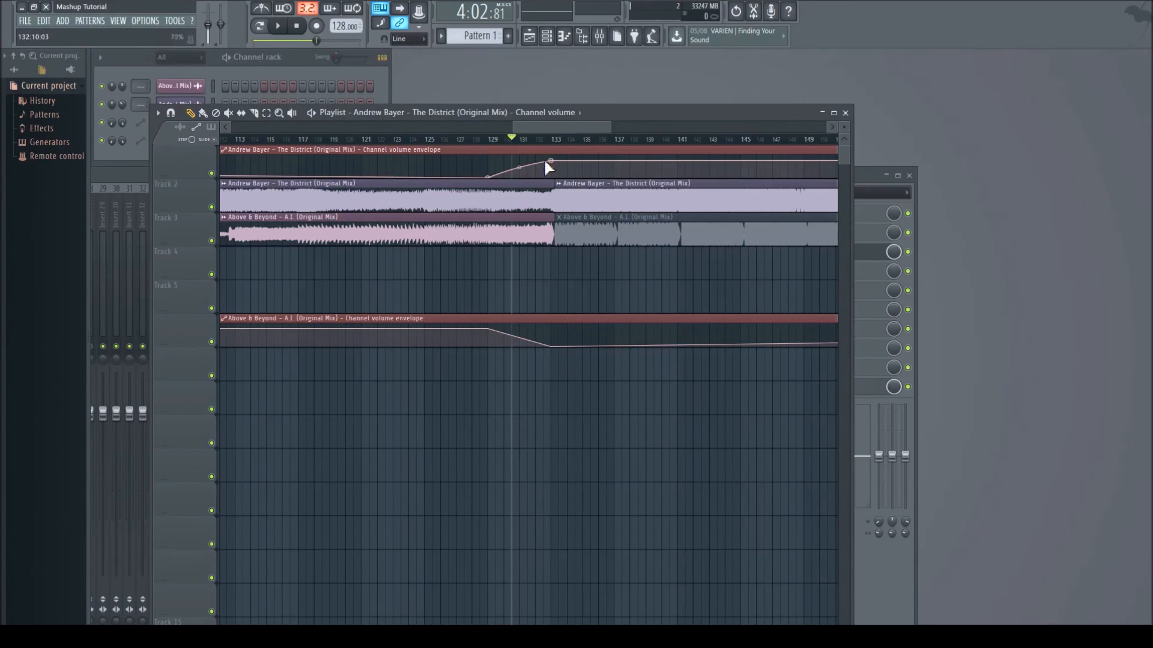
left_click_drag(552, 123, 556, 122)
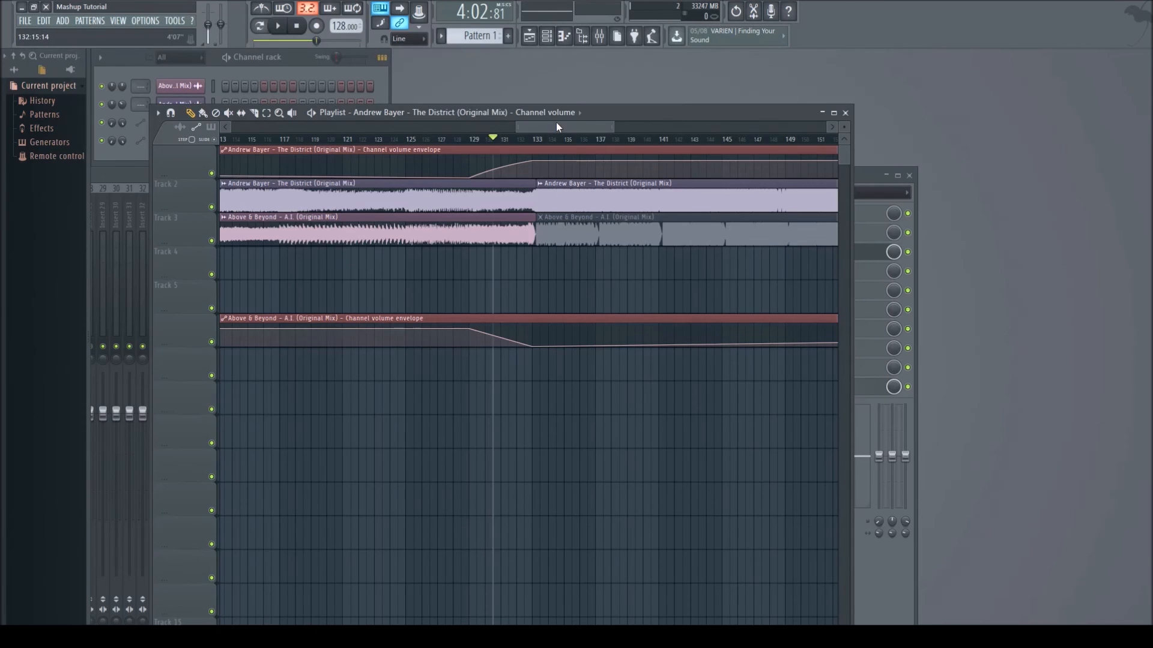
left_click_drag(555, 124, 561, 124)
Step: Move Fruity Limiter up to slot 9 on the Master track and load a second RMS Buddy in slot 10
left_click(873, 176)
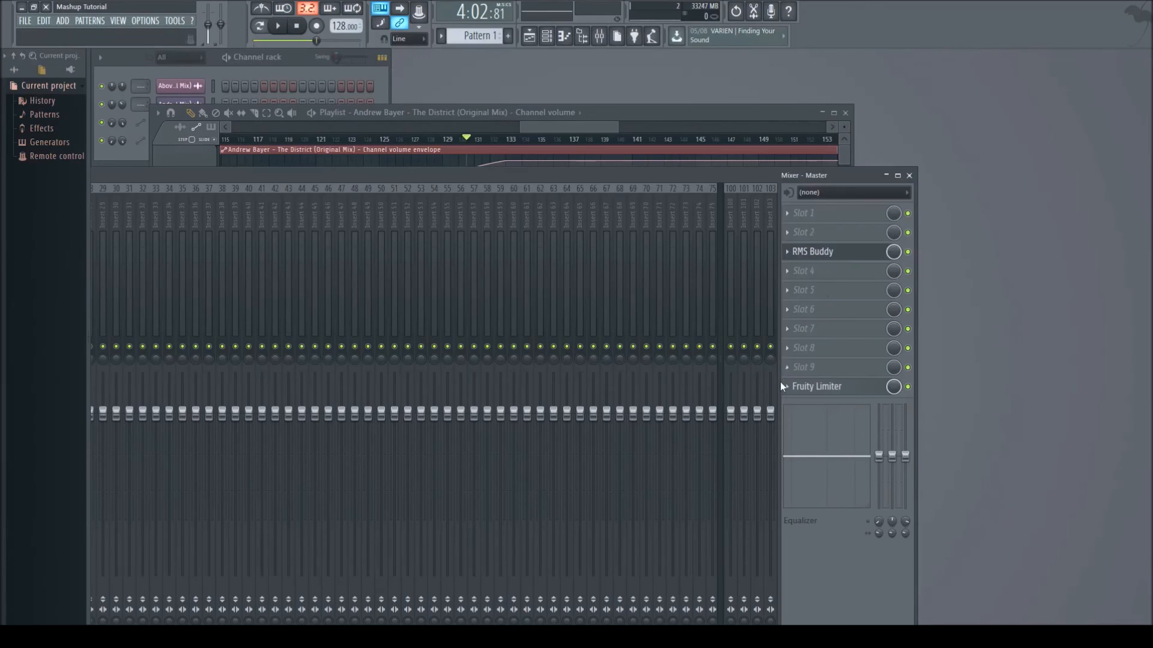
scroll(809, 525, "up", 1)
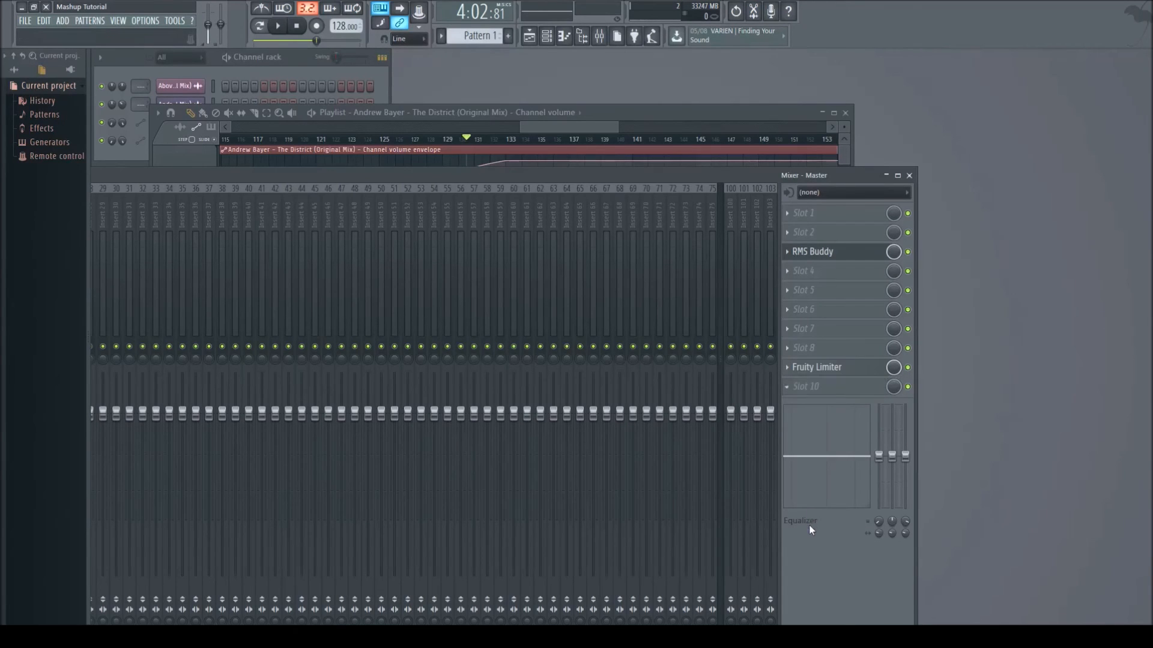
left_click(976, 112)
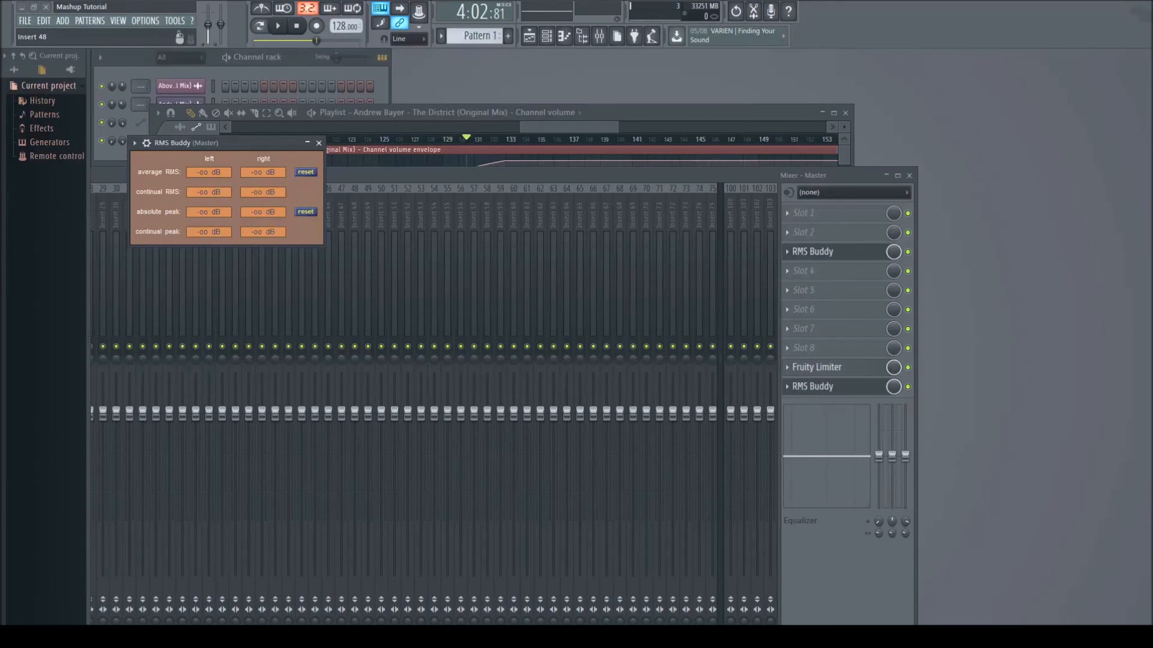
Step: Play the crossfade up to bar 133 and compare the levels in the RMS Buddy meters before and after the Fruity Limiter
key("space")
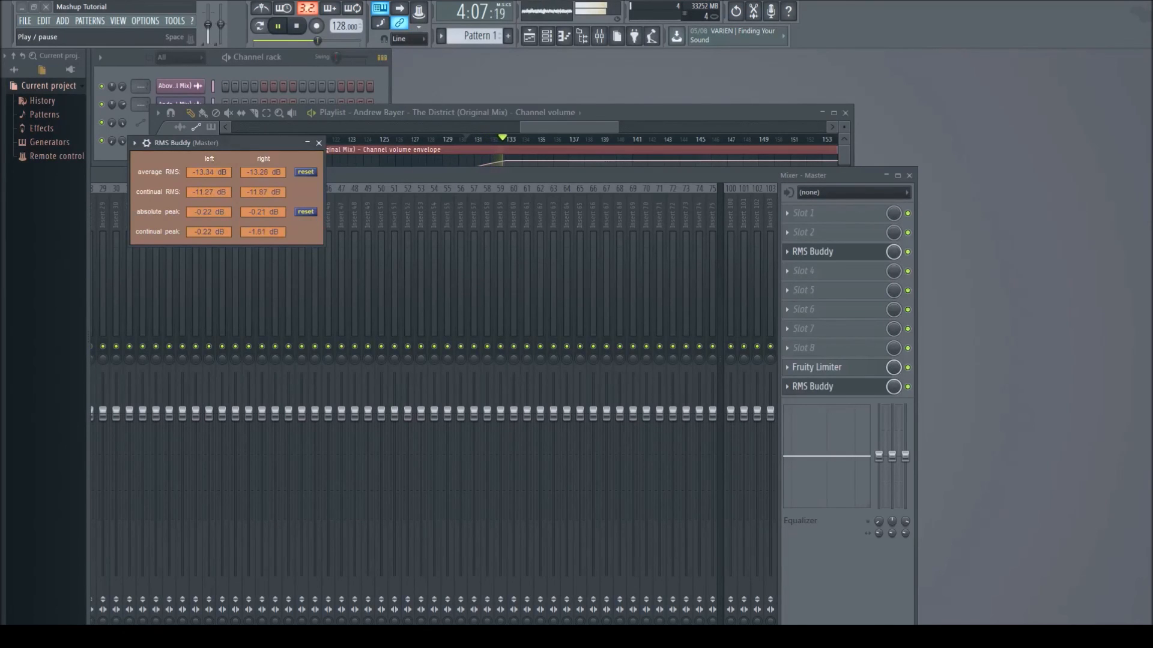
key("space")
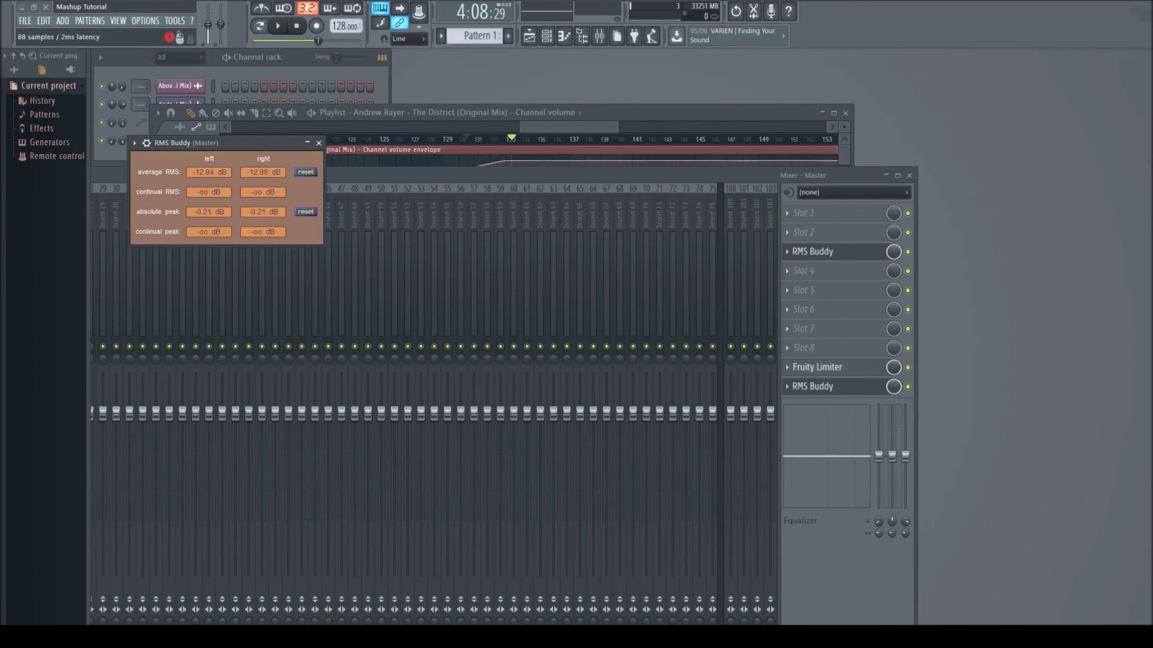
left_click(813, 252)
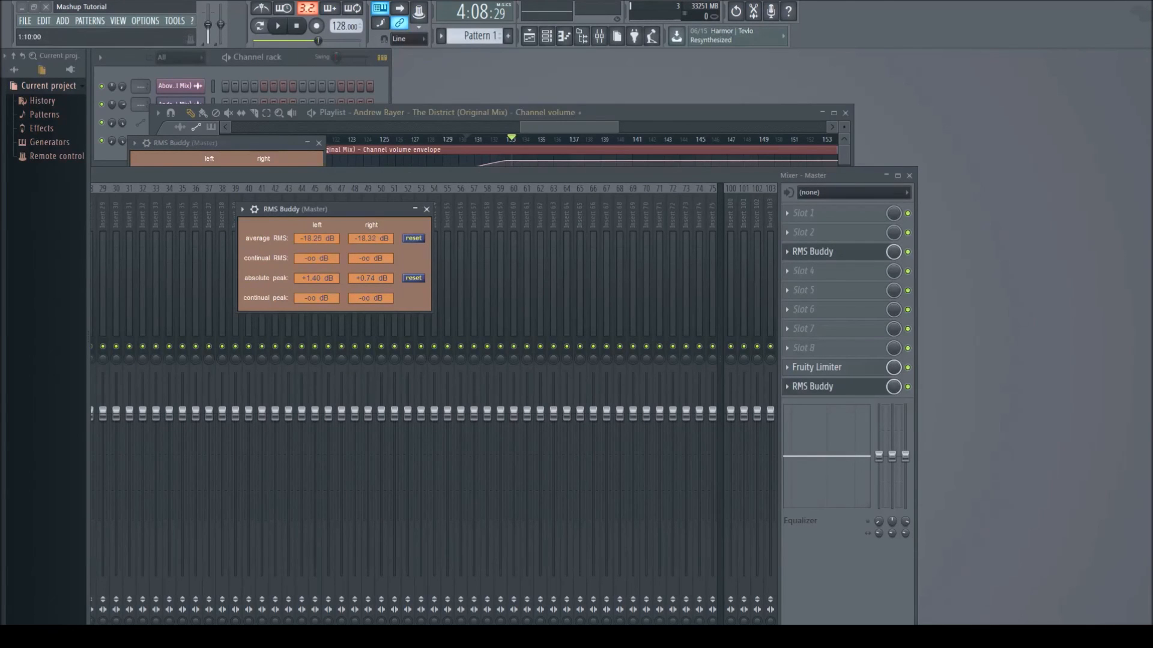
Step: Shift the Mixer window upward and raise the project's master volume
mouse_move(541, 127)
left_mouse_down()
mouse_move(512, 127)
mouse_move(548, 125)
left_mouse_up()
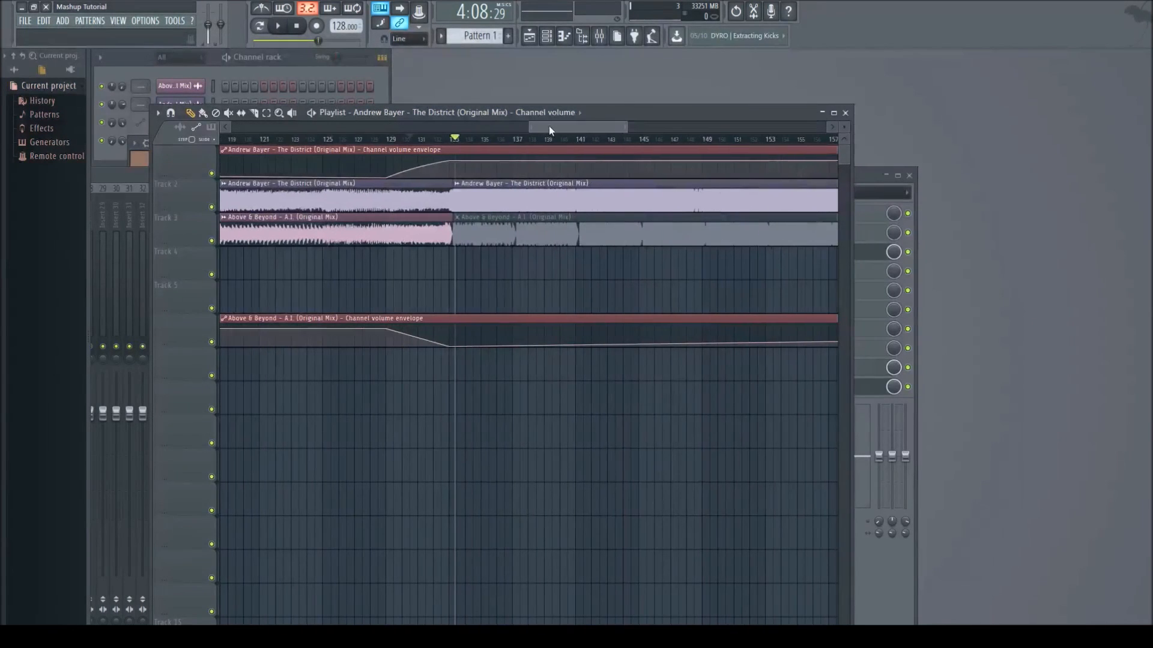
left_click(865, 174)
left_click_drag(866, 174, 853, 129)
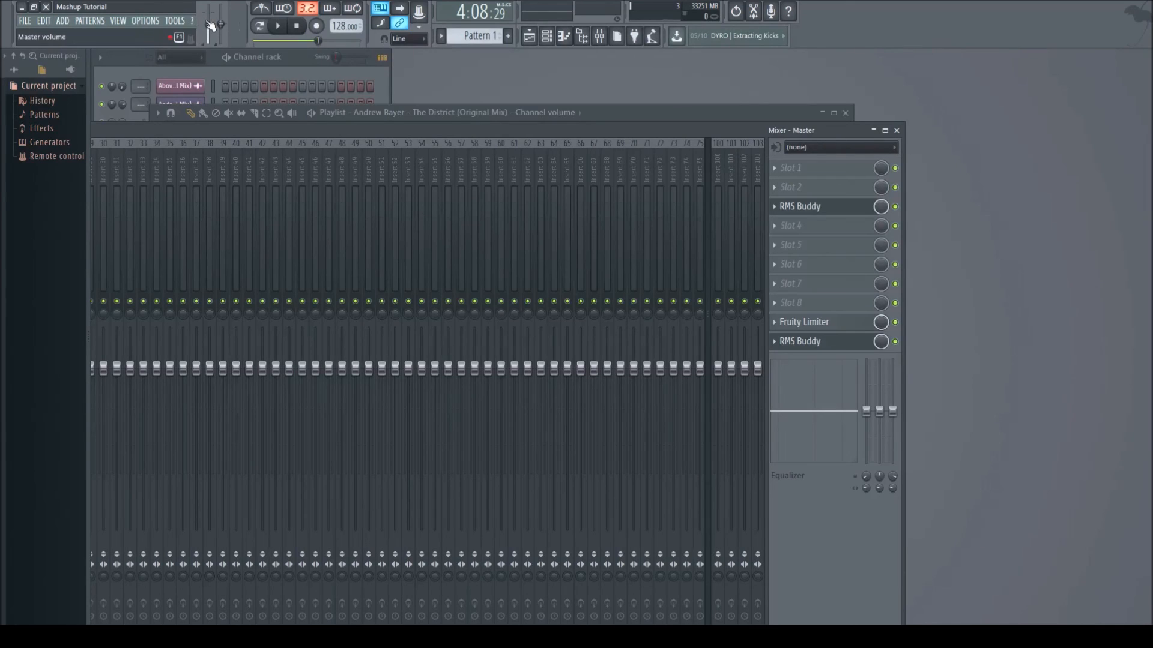
left_click_drag(209, 26, 209, 14)
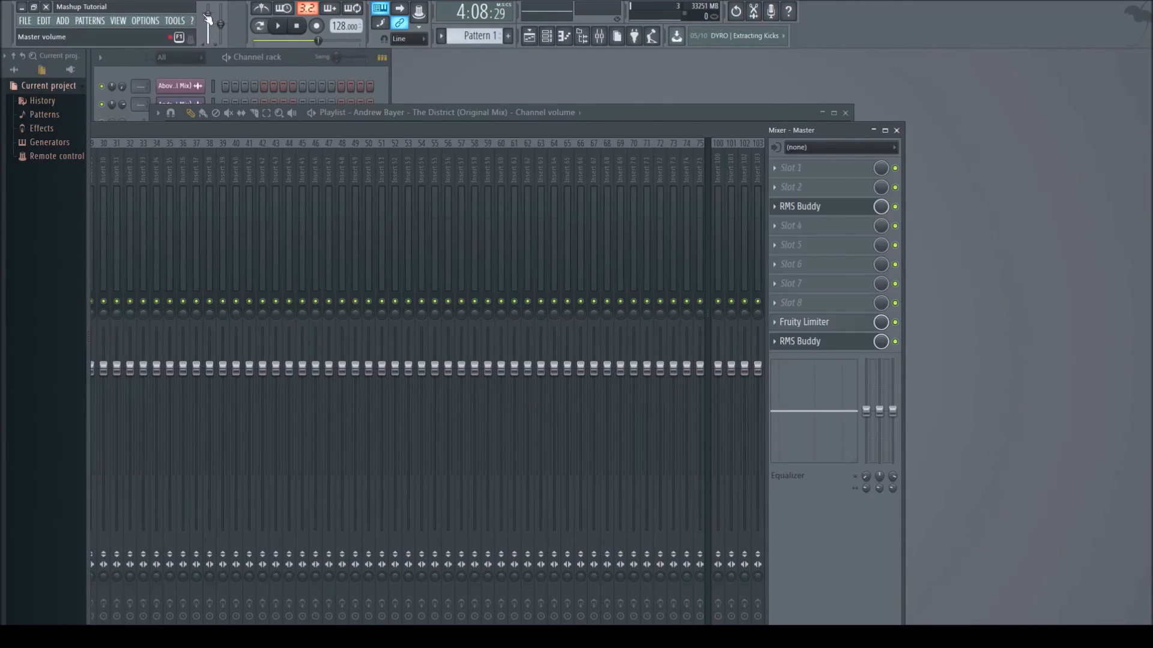